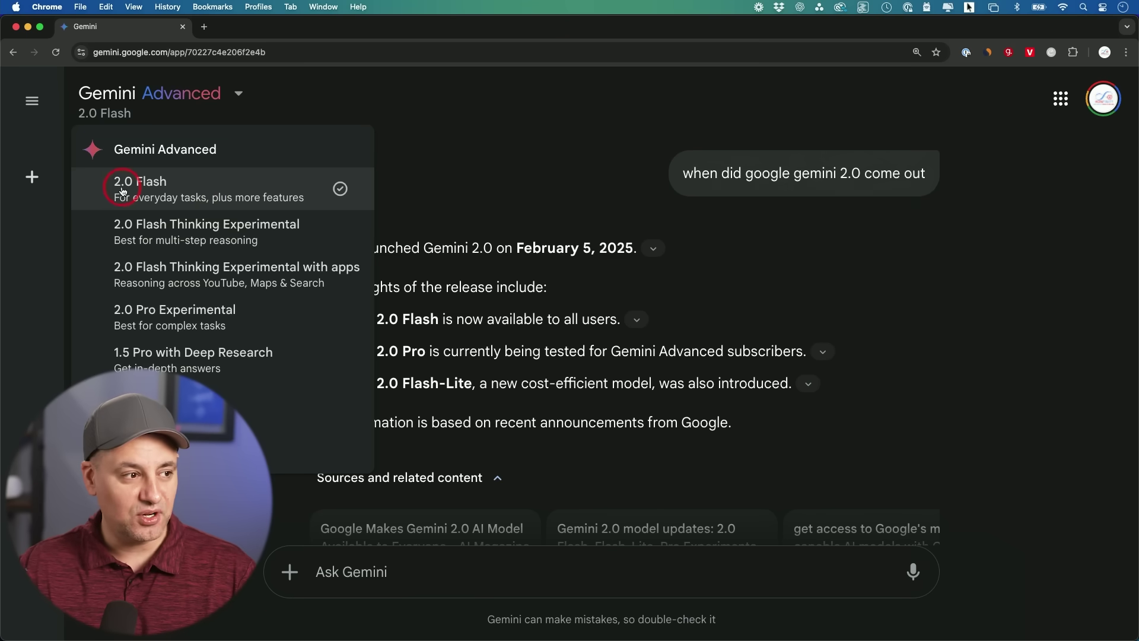
# - Pick 2.0 Flash from the Gemini Advanced model list for a new chat
pyautogui.click(150, 190)
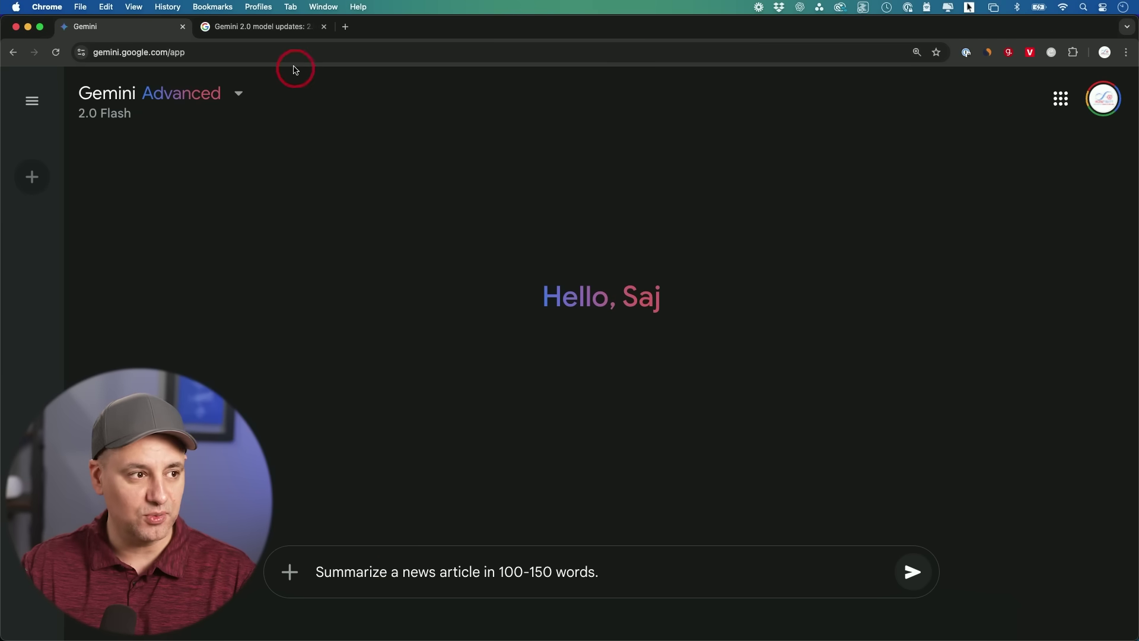
# - Copy the Gemini 2.0 updates blog article and send it with the 100-150 word summary prompt
pyautogui.click(272, 27)
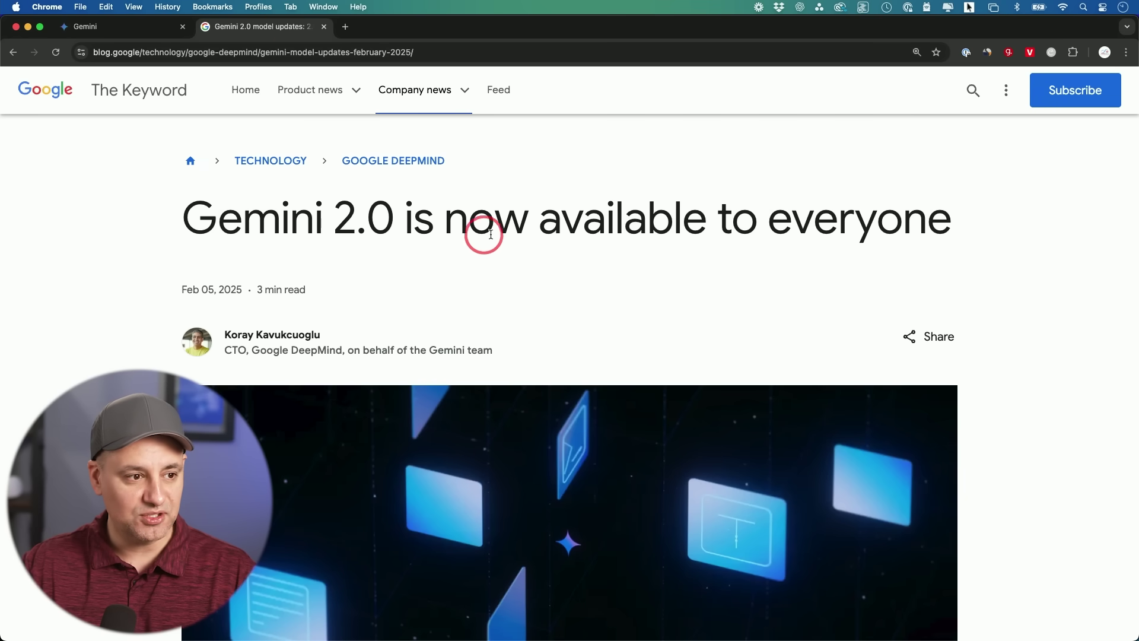
pyautogui.scroll(-10, 572, 232)
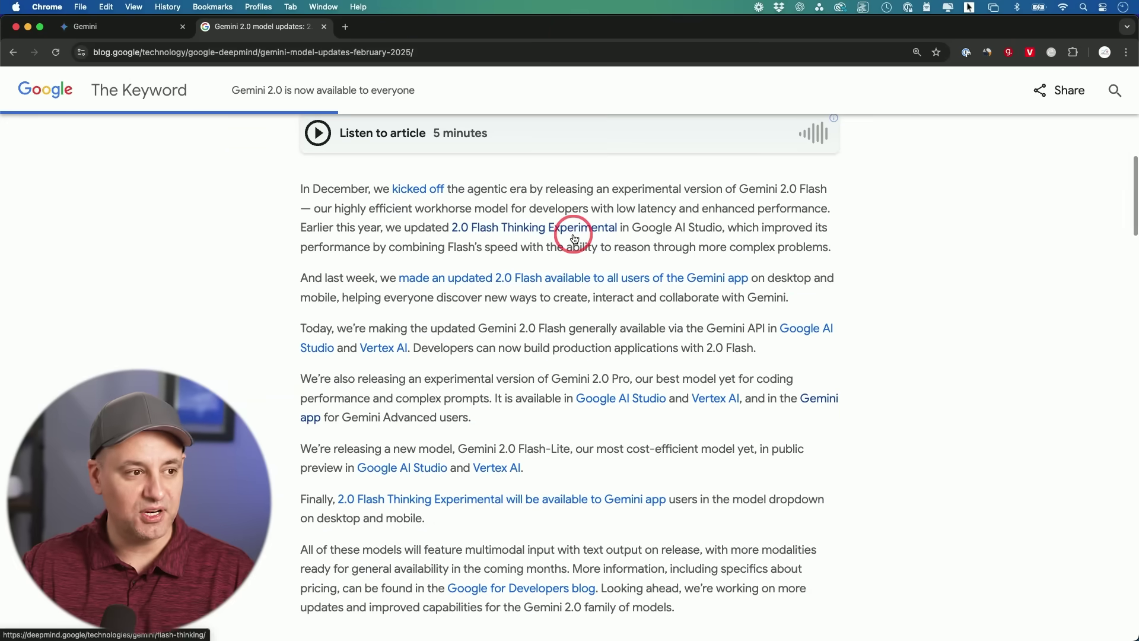
pyautogui.press('super+a')
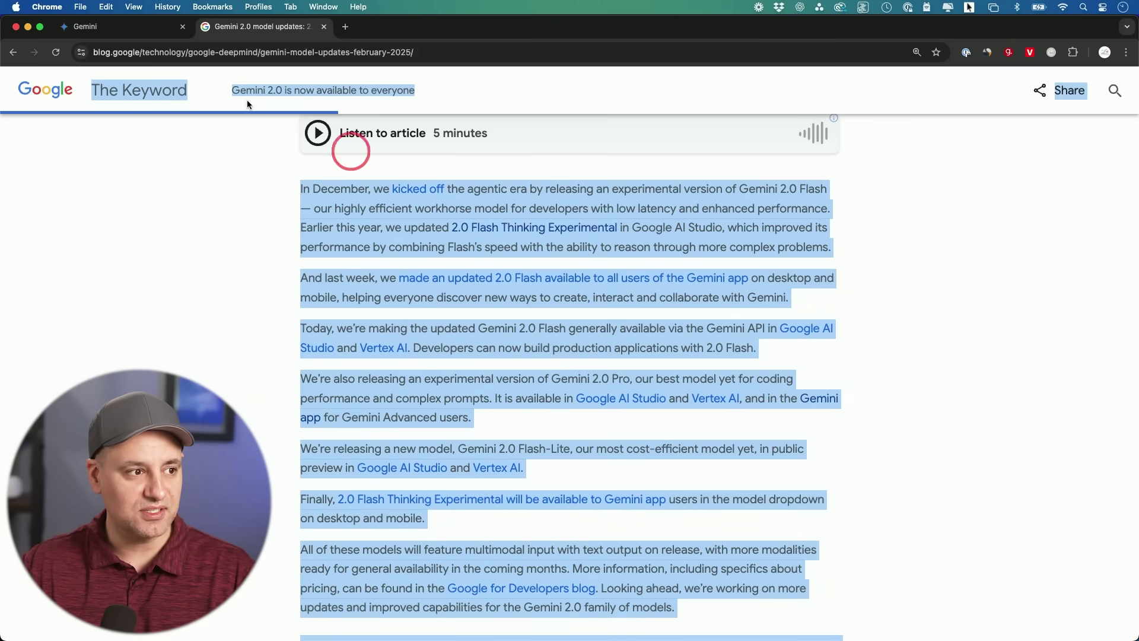
pyautogui.click(117, 26)
pyautogui.click(600, 571)
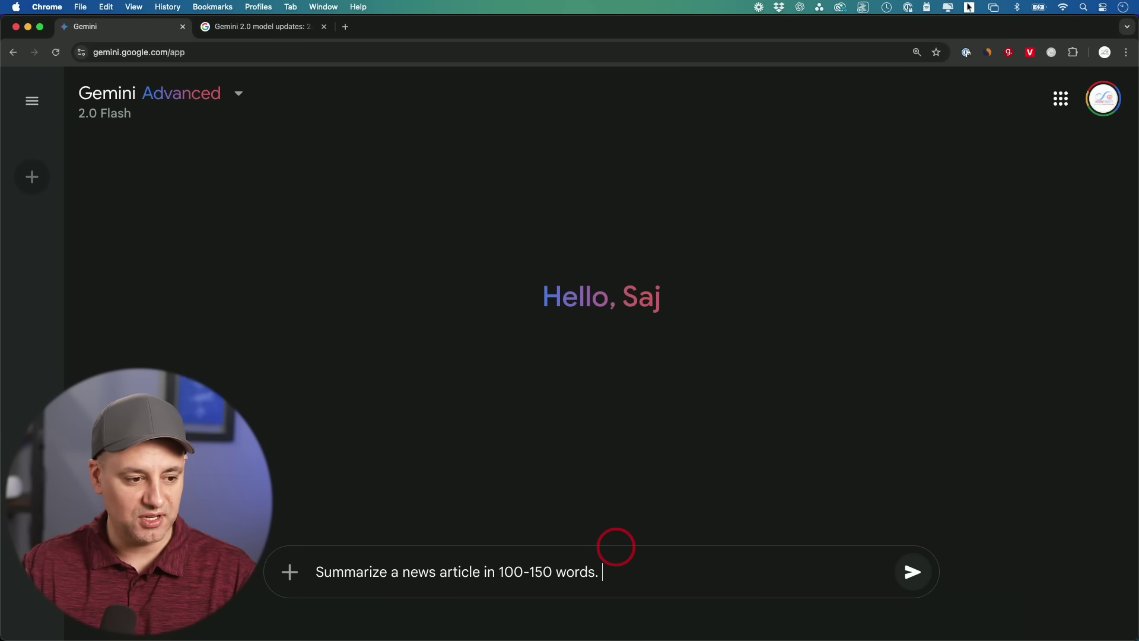
pyautogui.press('super+v')
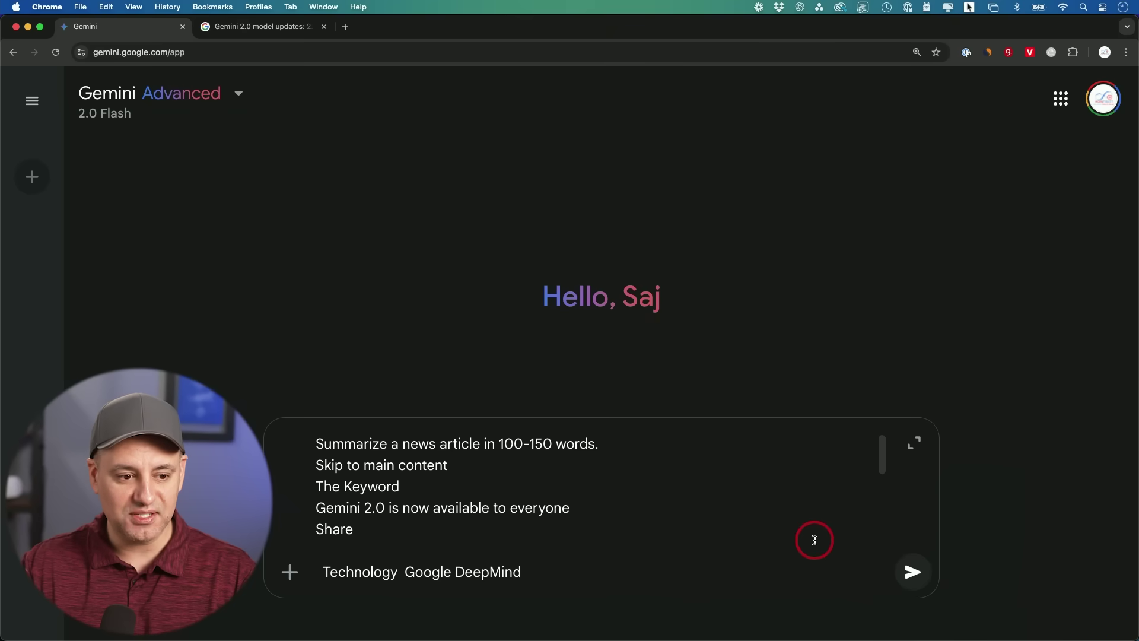
pyautogui.click(911, 570)
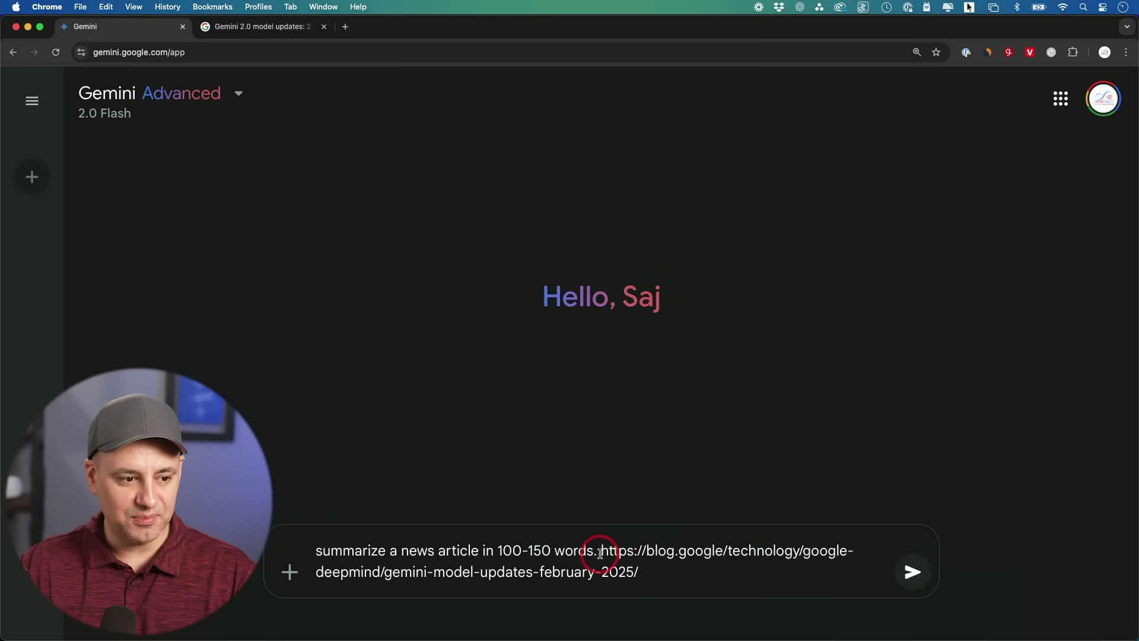
pyautogui.click(912, 571)
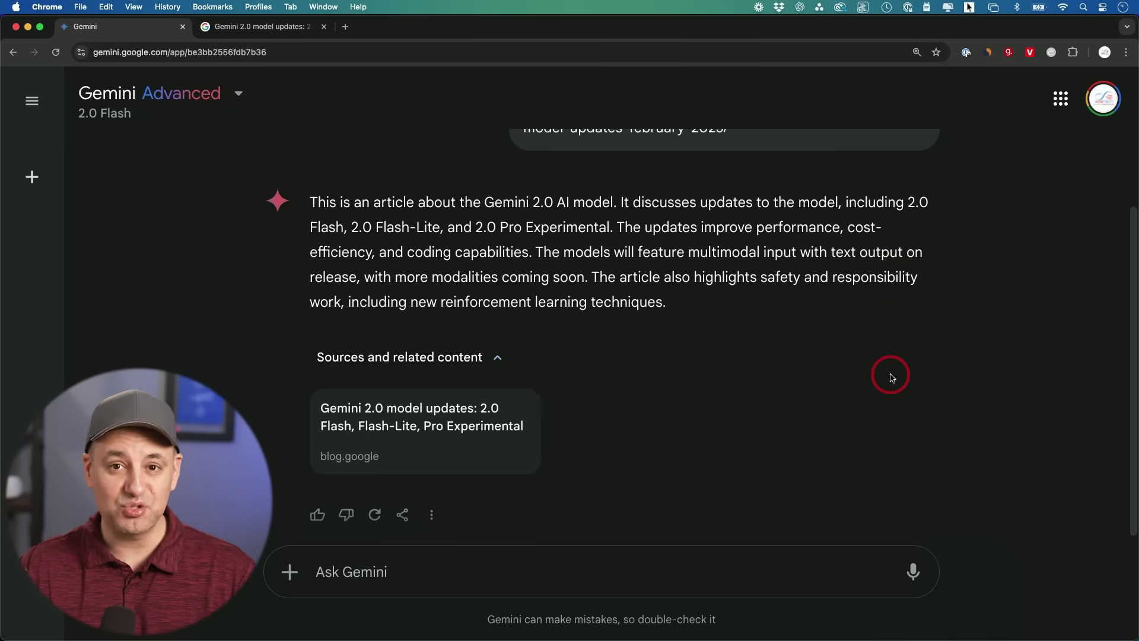
# - Review the article summary, then bring up the list of Gemini models
pyautogui.scroll(3, 892, 377)
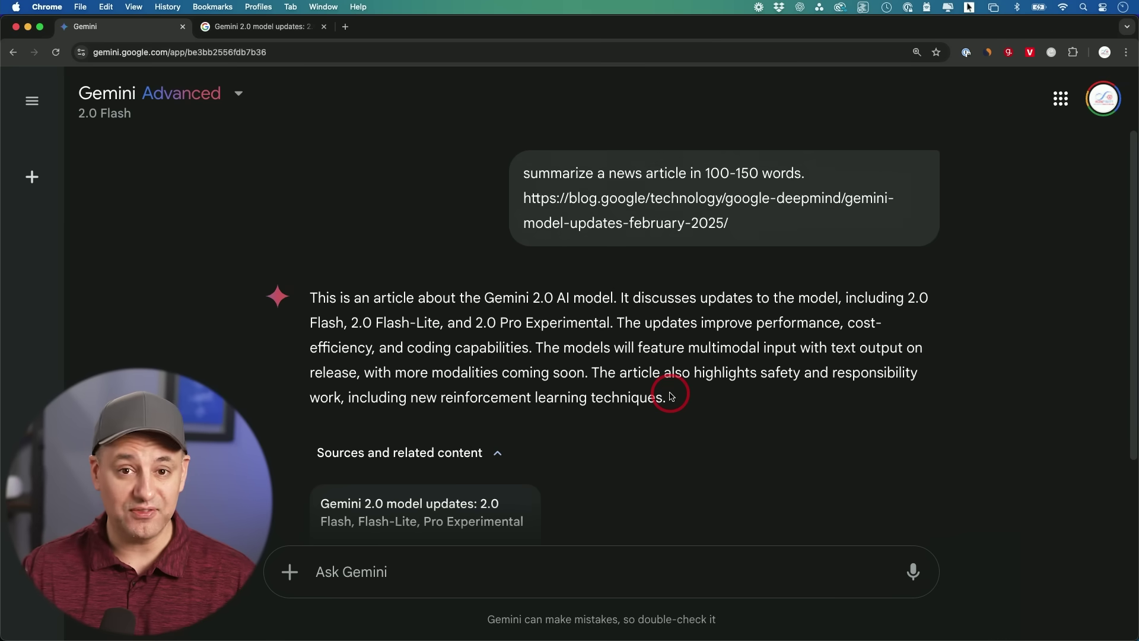
pyautogui.click(237, 93)
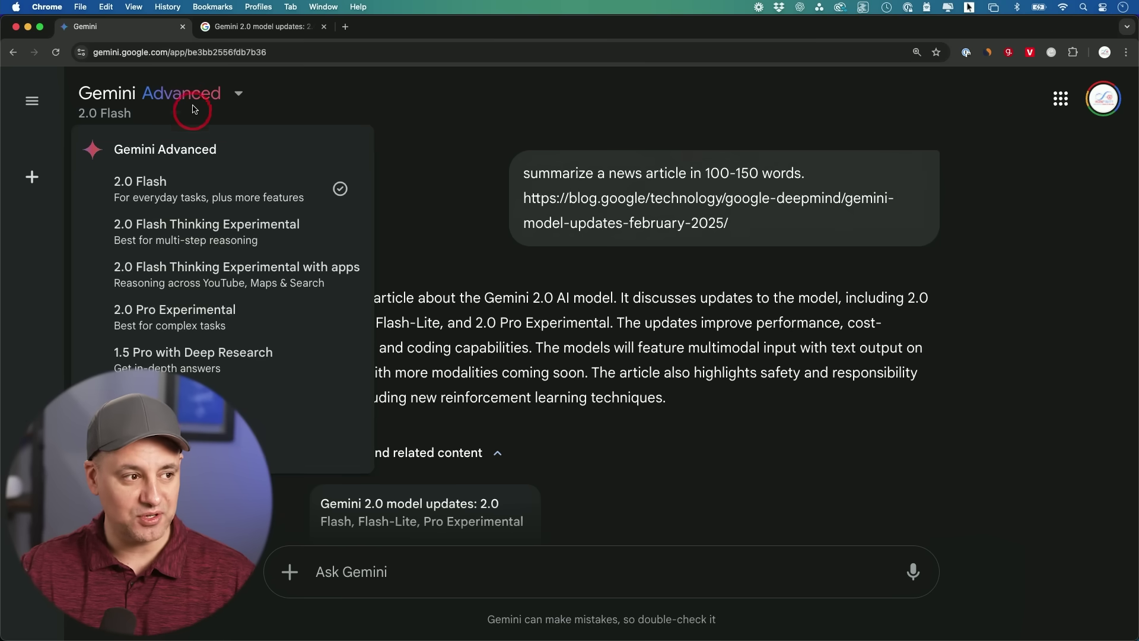
pyautogui.click(192, 108)
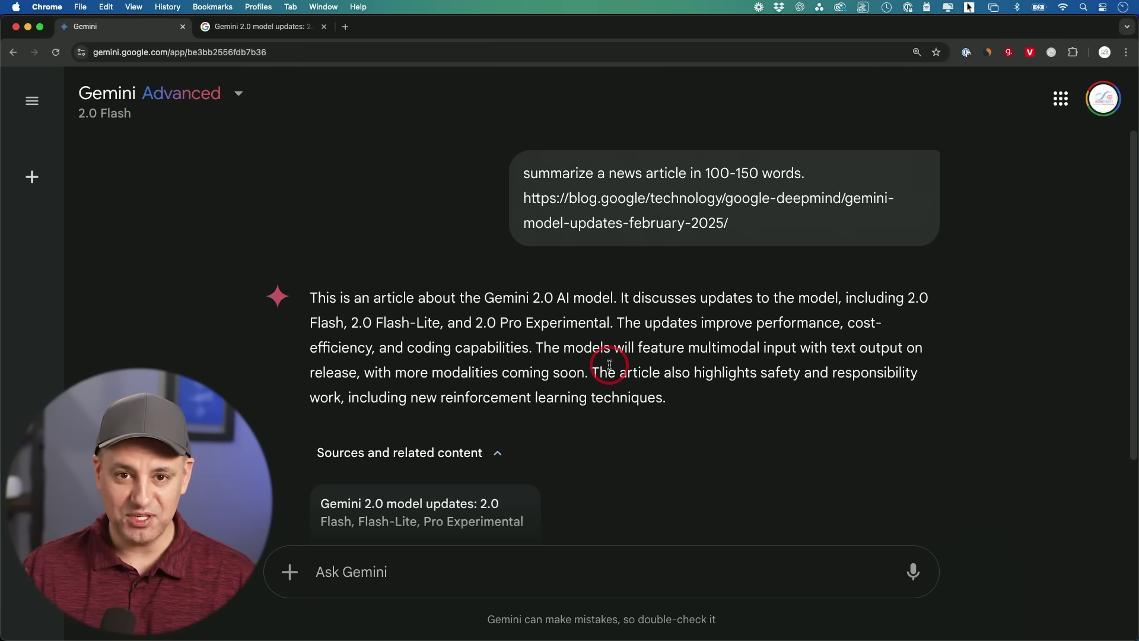
pyautogui.click(238, 94)
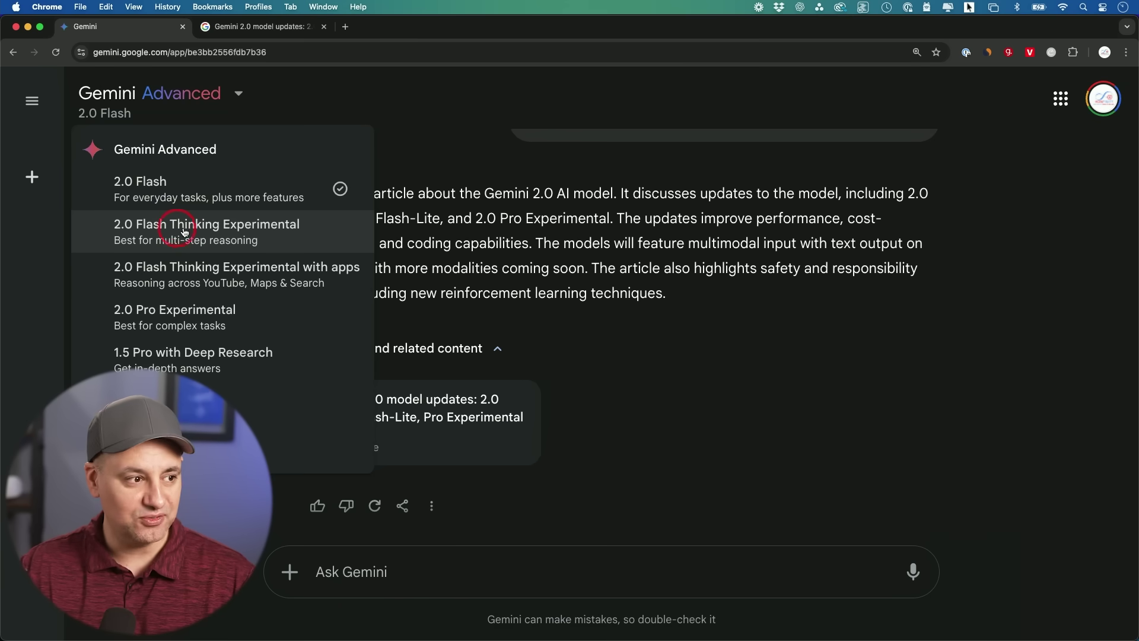
# - Switch to 2.0 Flash Thinking Experimental and paste 'Which number is bigger: 9.11 or 9.9?'
pyautogui.click(254, 232)
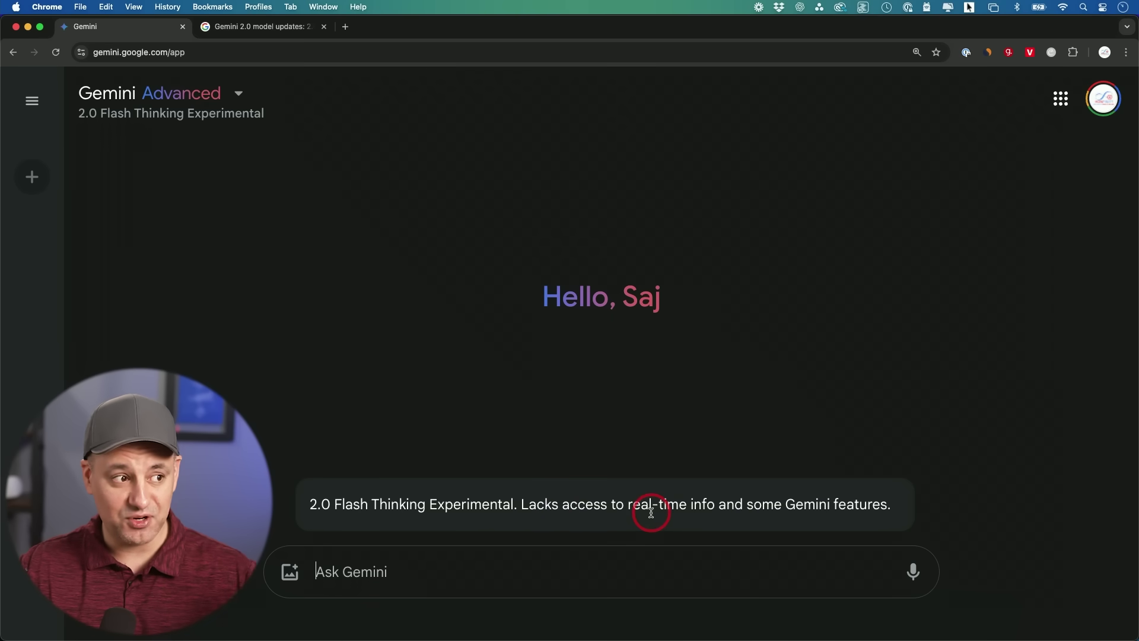
pyautogui.click(112, 119)
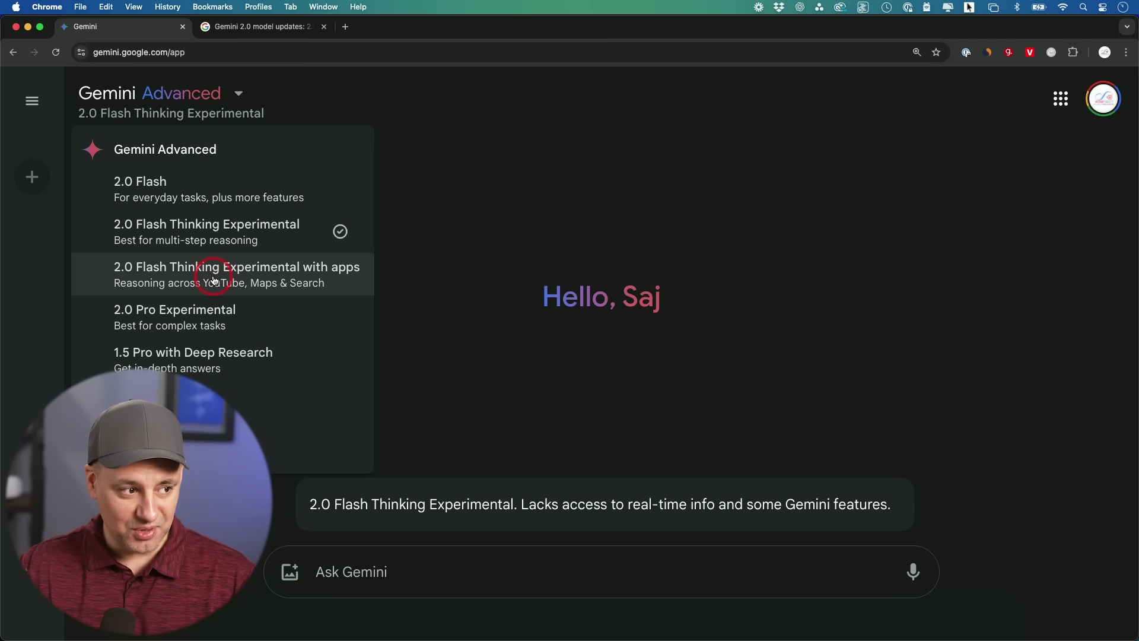
pyautogui.click(204, 104)
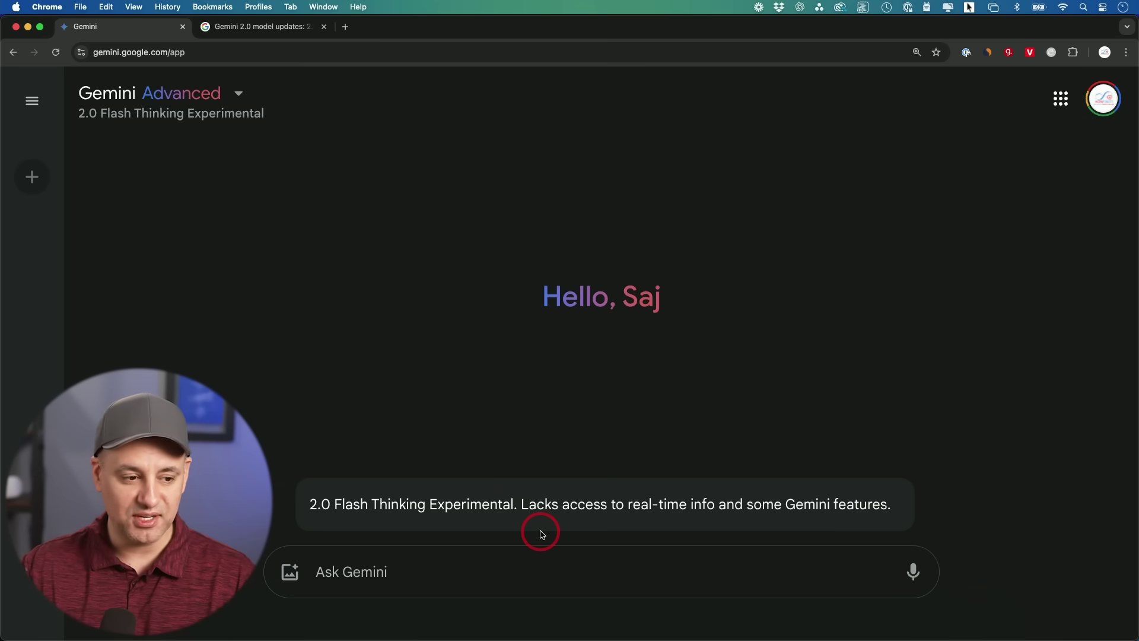
pyautogui.write('Which number is bigger: 9.11 or 9.9?')
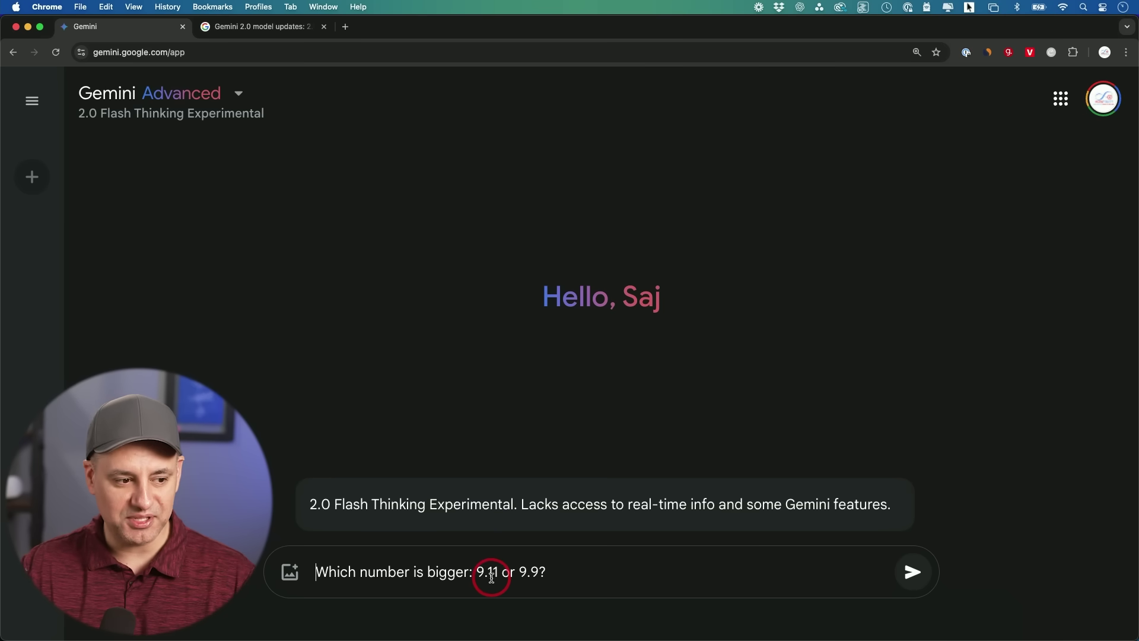
# - Send the 9.11 versus 9.9 question and follow the reasoning to the answer that 9.9 is bigger
pyautogui.click(912, 565)
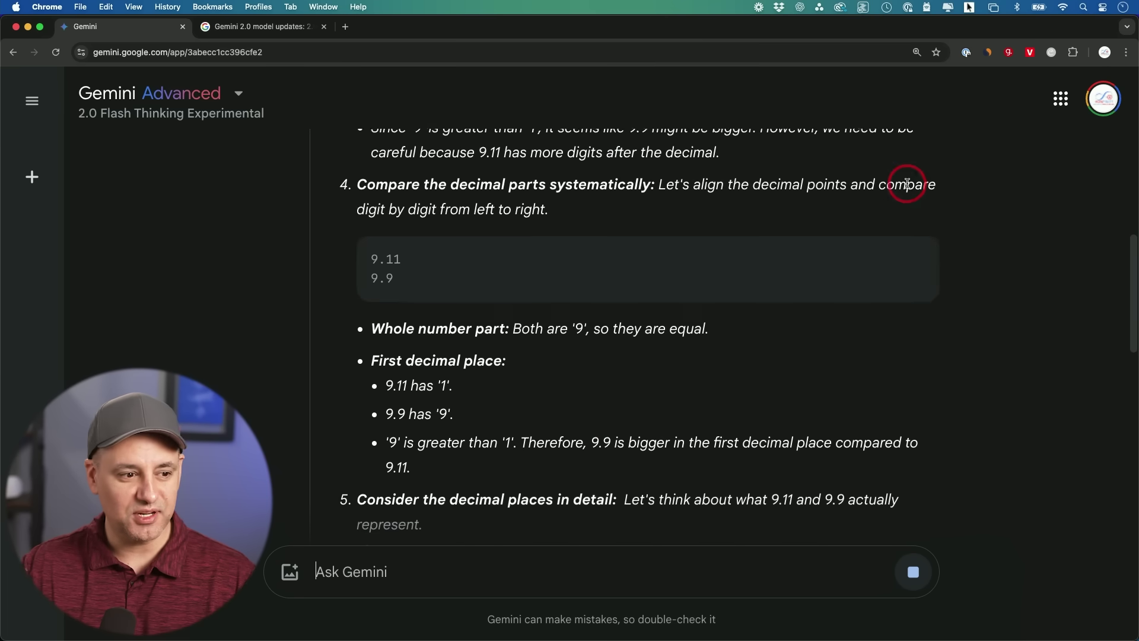
pyautogui.scroll(15, 719, 256)
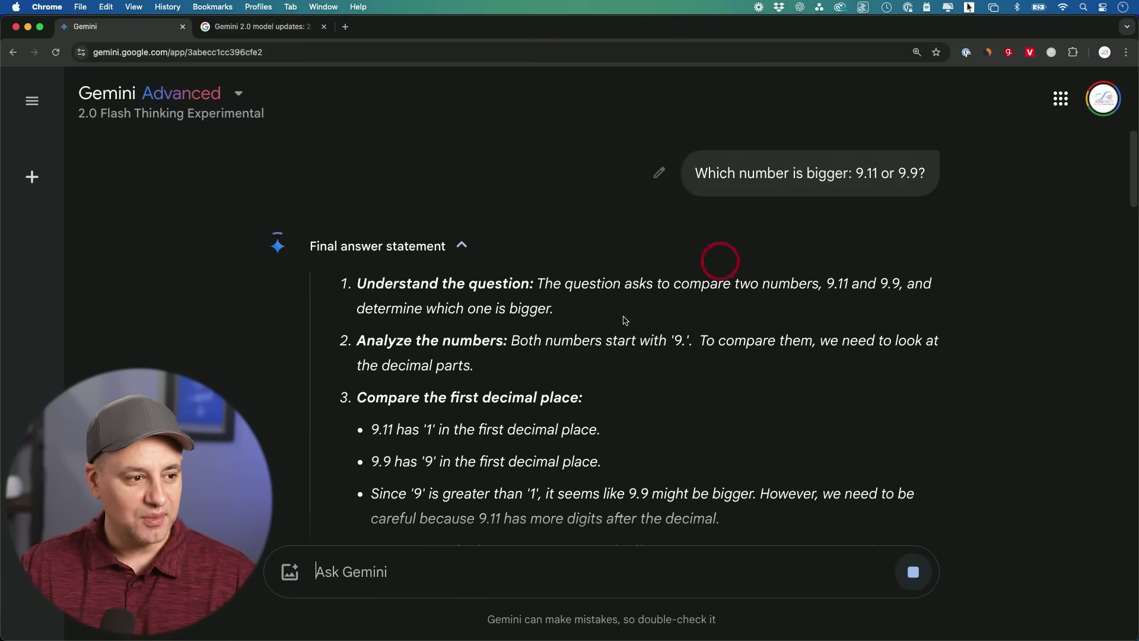
pyautogui.scroll(-2, 542, 338)
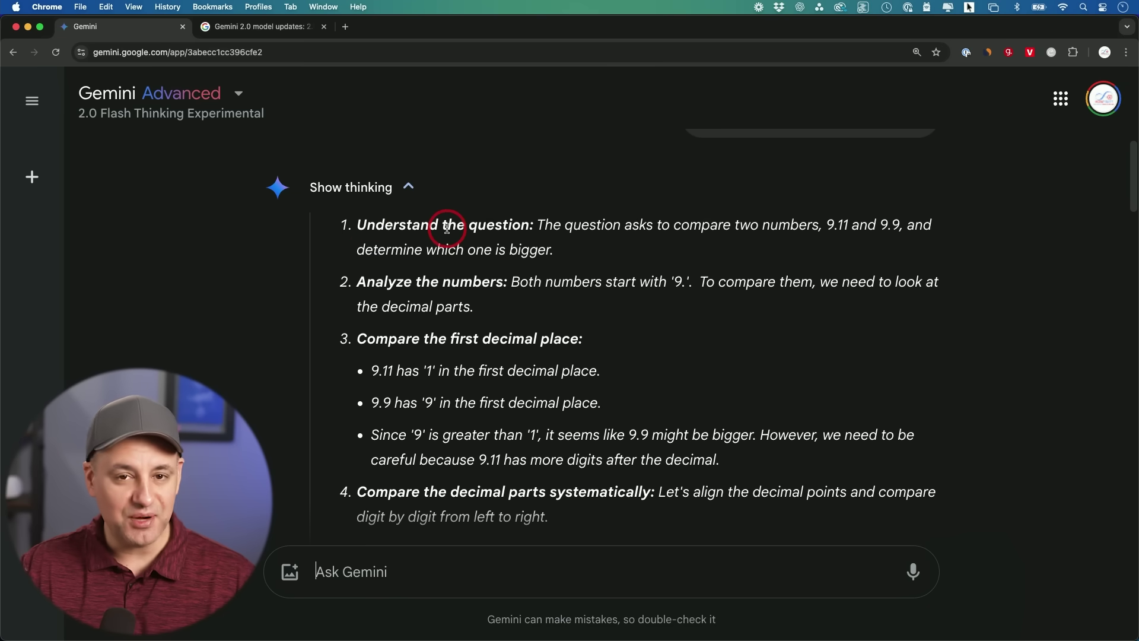
pyautogui.scroll(-1, 445, 229)
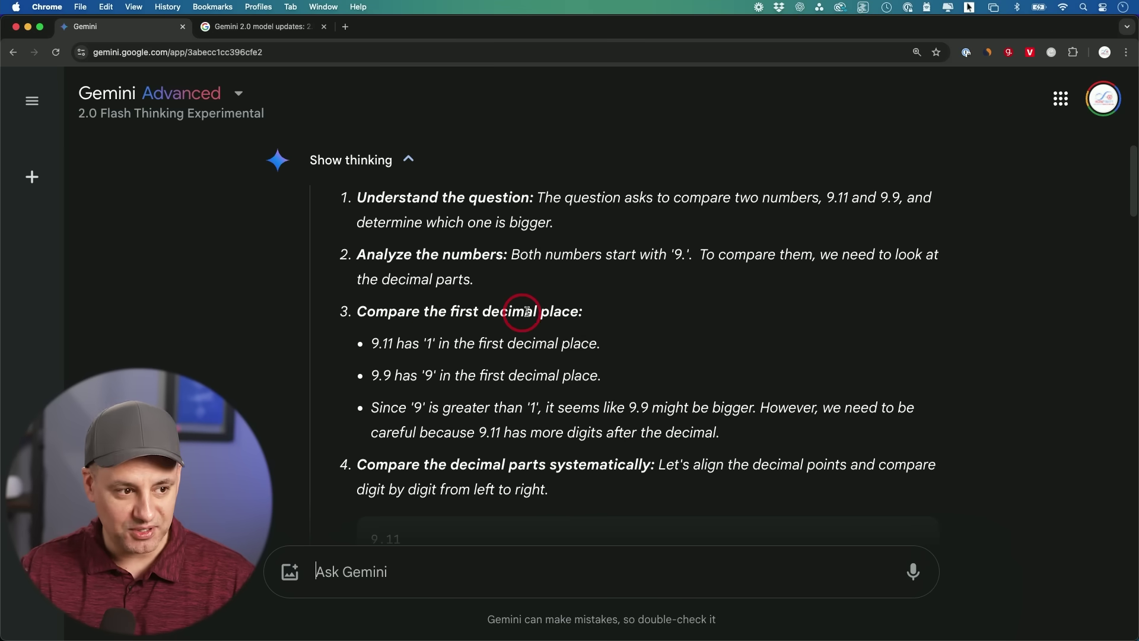
pyautogui.scroll(-3, 499, 307)
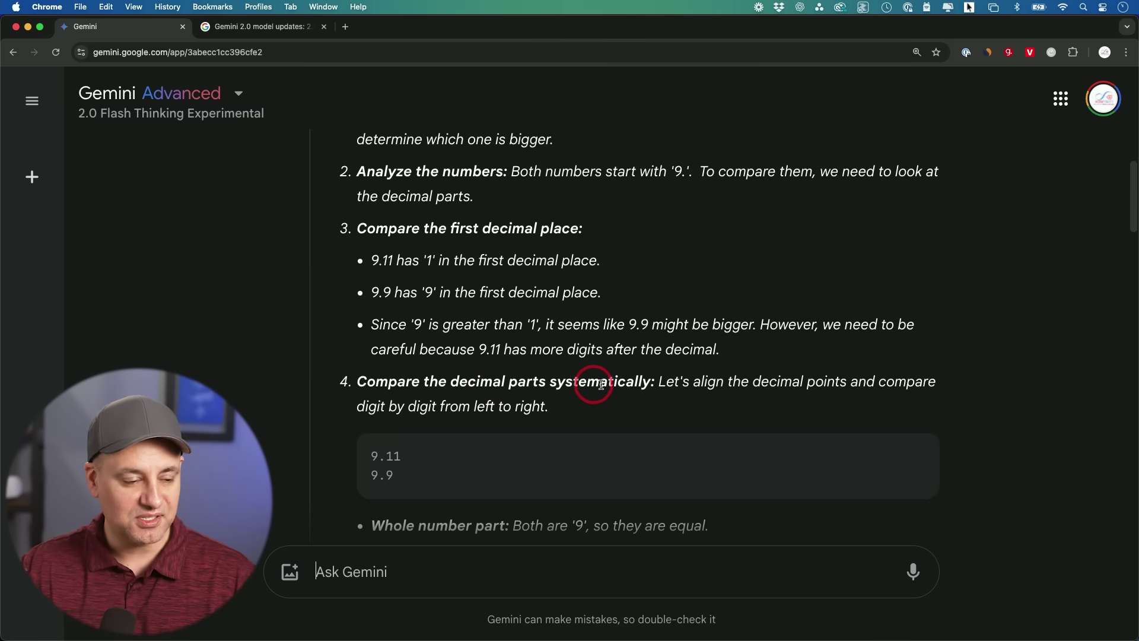
pyautogui.scroll(-8, 623, 384)
pyautogui.scroll(-15, 558, 390)
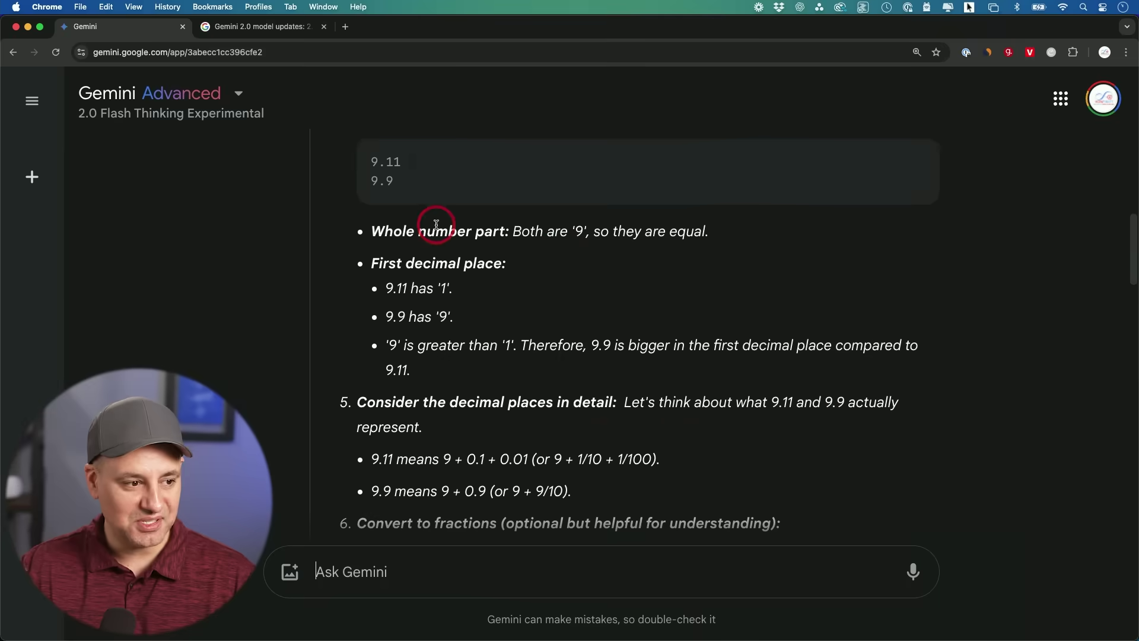
pyautogui.scroll(-10, 442, 323)
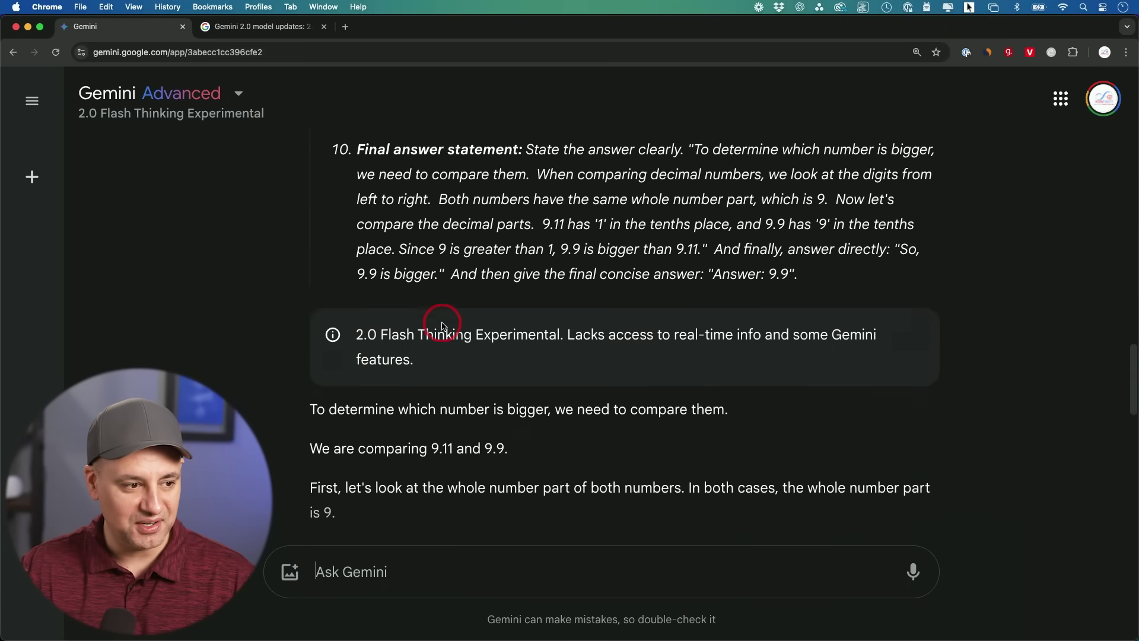
pyautogui.scroll(-11, 478, 205)
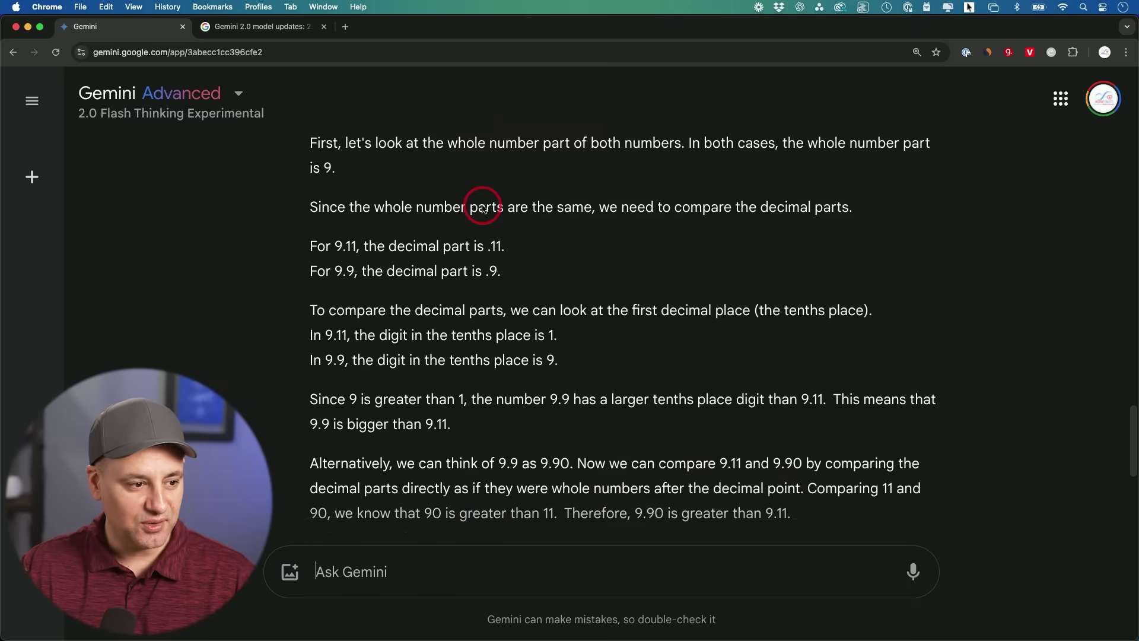
pyautogui.scroll(-2, 483, 207)
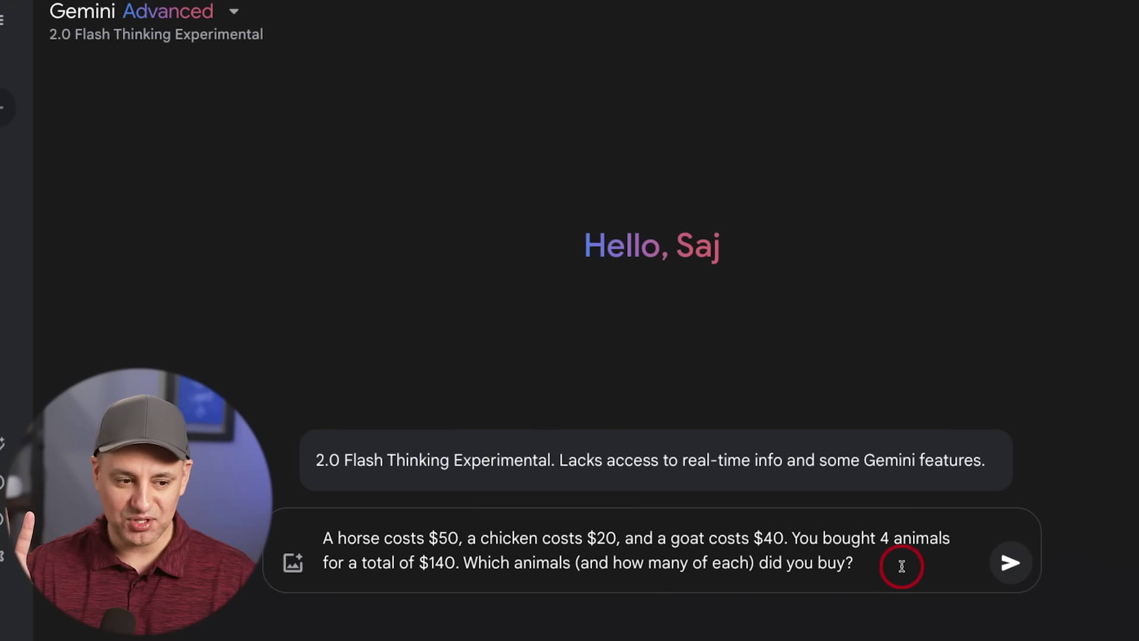
# - Submit the puzzle: horse $50, chicken $20, goat $40, four animals totaling $140
pyautogui.click(1008, 561)
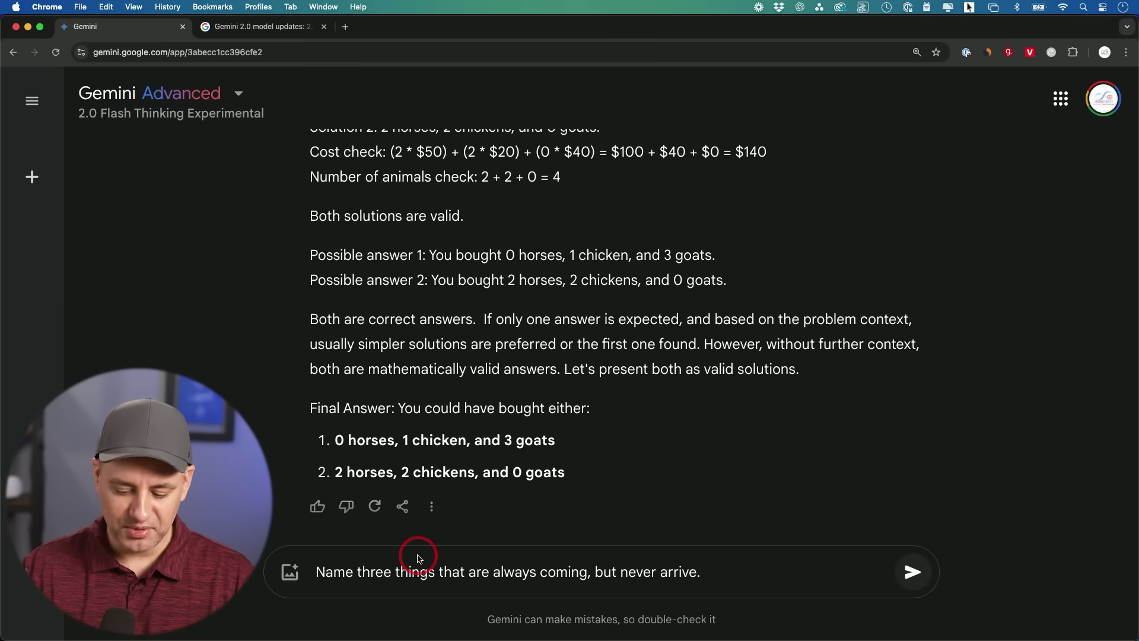
# - Send the riddle 'Name three things that are always coming, but never arrive.'
pyautogui.press('Return')
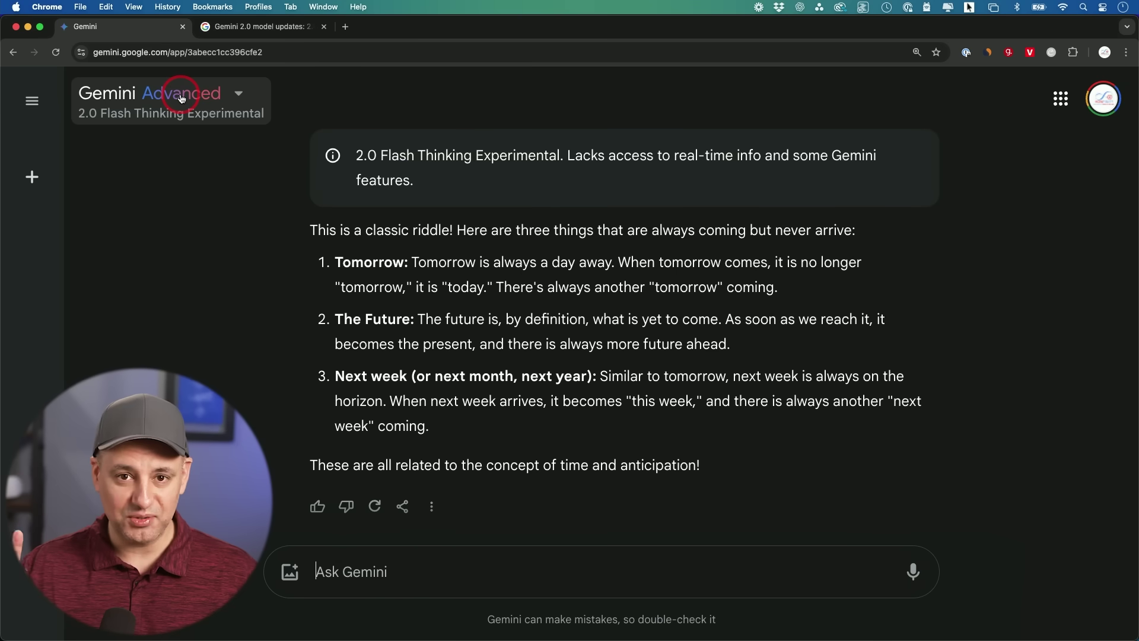
# - Switch to 2.0 Flash Thinking Experimental with apps and place the cursor in the prompt box
pyautogui.click(181, 98)
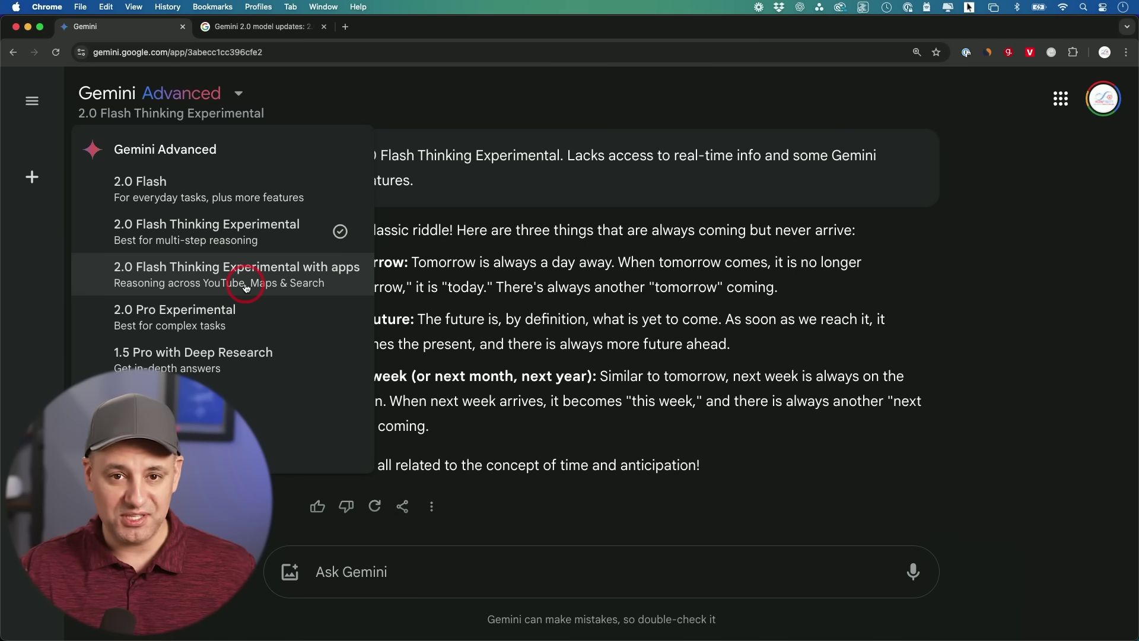
pyautogui.click(201, 283)
pyautogui.click(427, 578)
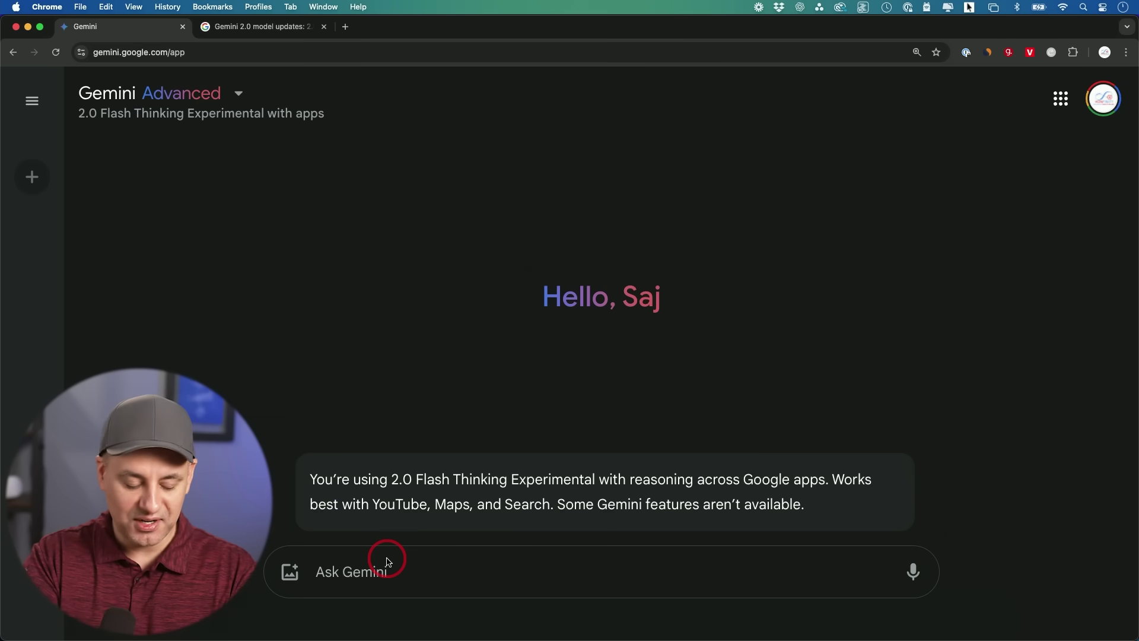
# - Ask about driving from Chicago to Hawaii, read the reply, then paste the Skill Leap NotebookLM request
pyautogui.write("I'm trying to drive from chicago to hawaii. What's the best route to take")
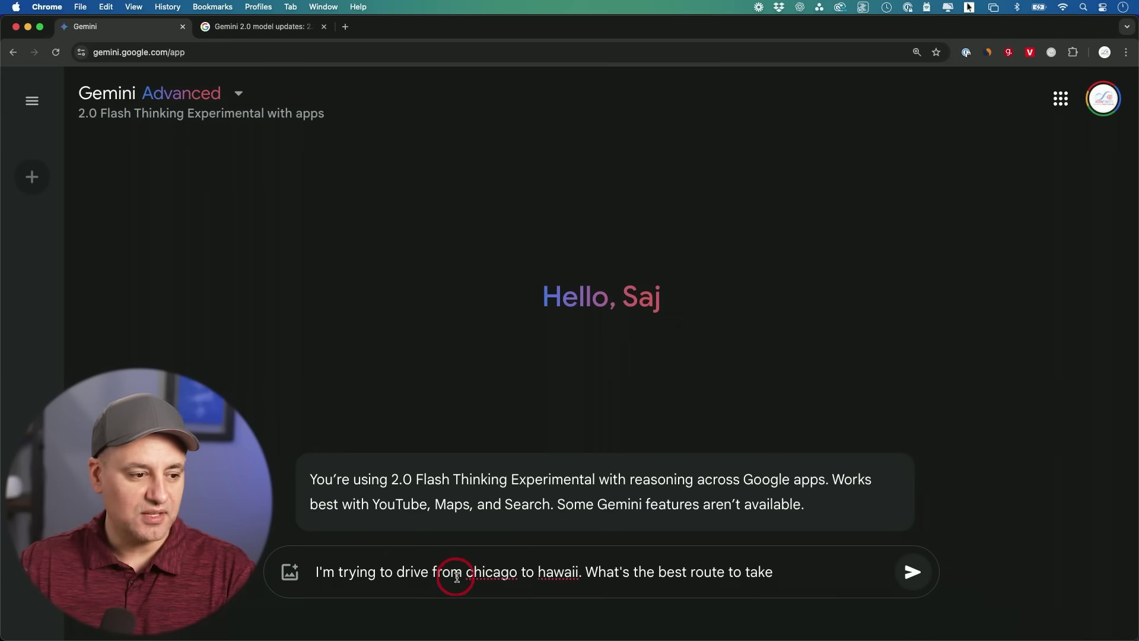
pyautogui.click(902, 572)
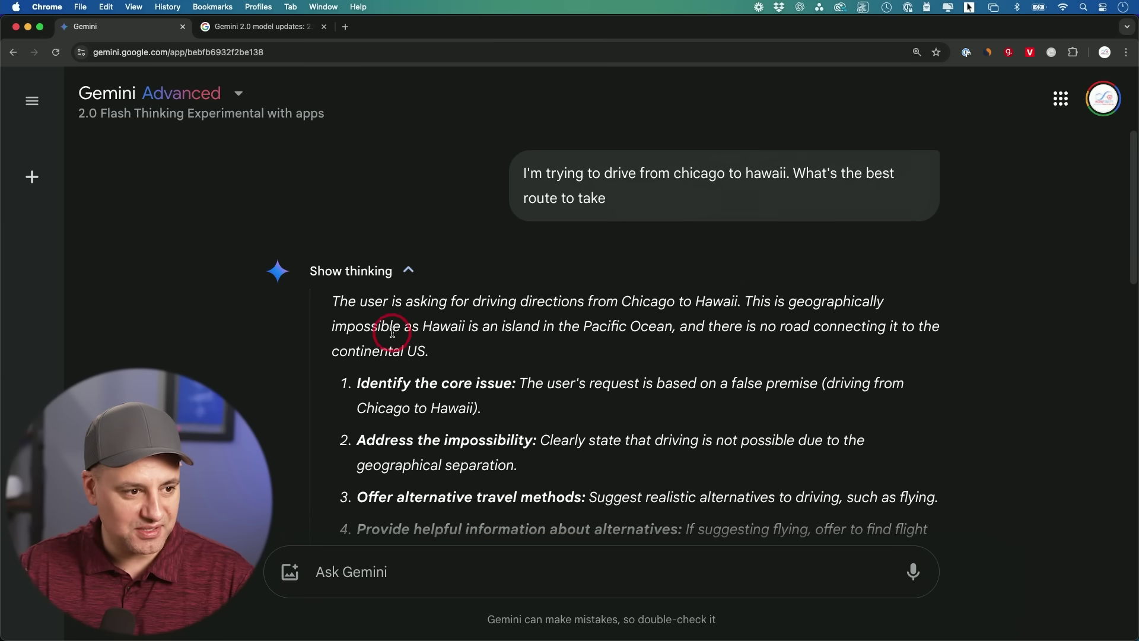
pyautogui.scroll(-6, 545, 331)
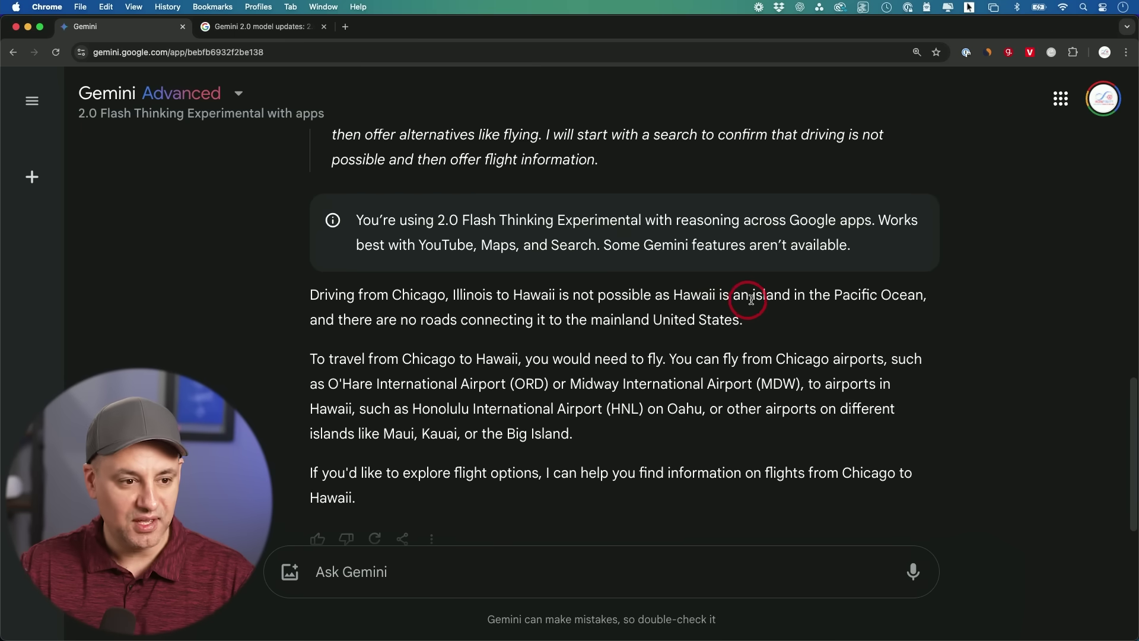
pyautogui.scroll(-1, 793, 300)
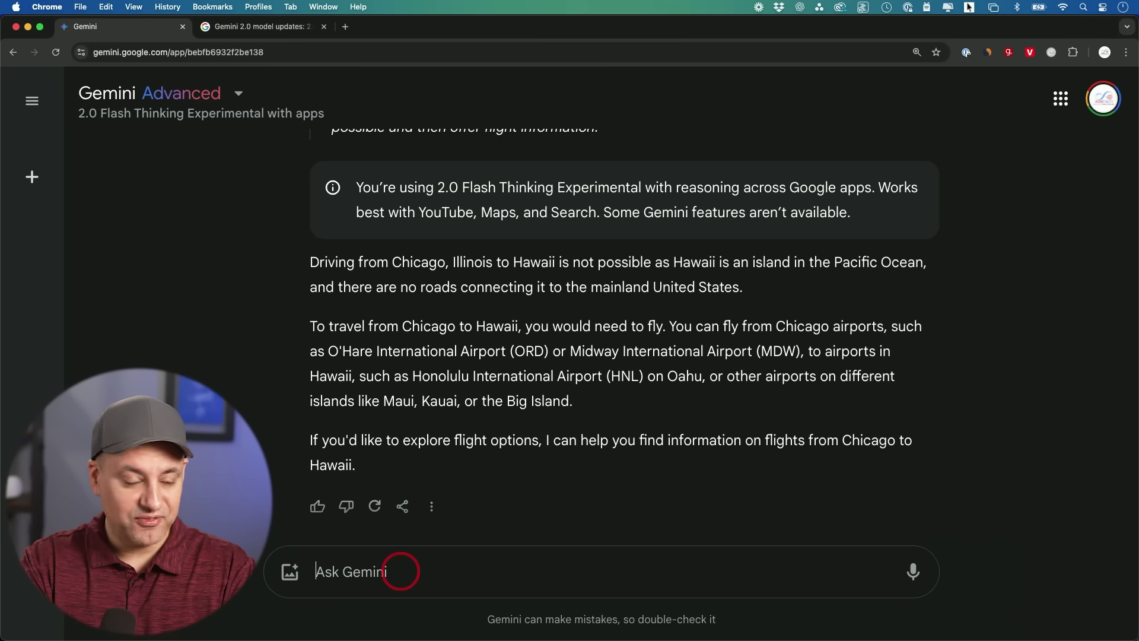
pyautogui.write('find me all the tutorials from Skill leap about notebookLM')
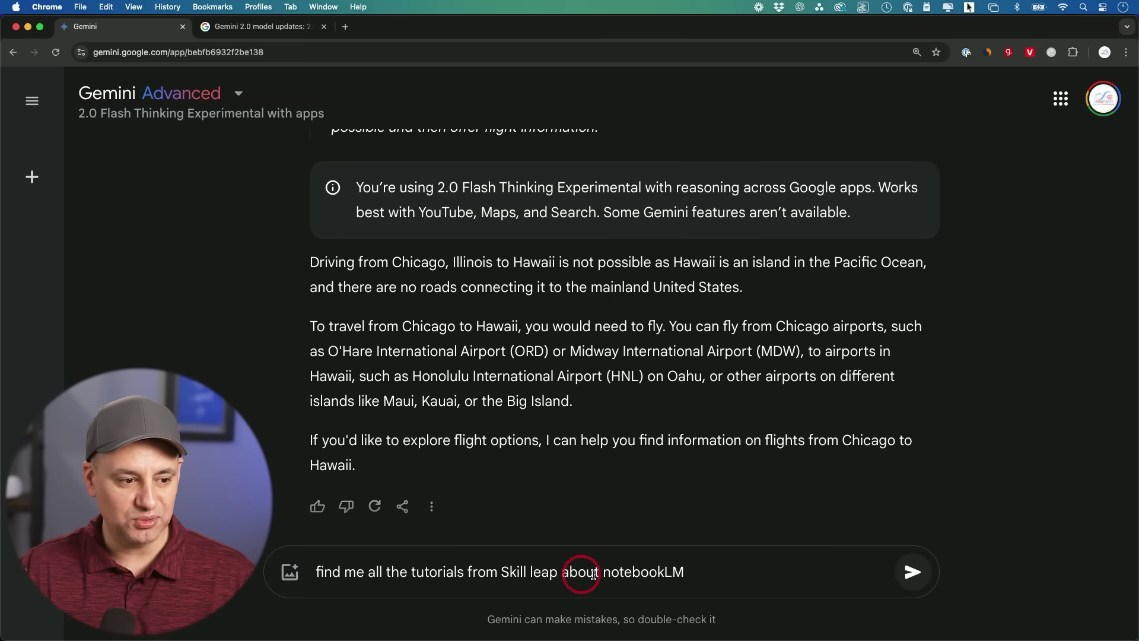
# - Send the Skill Leap NotebookLM tutorials request and briefly check Settings > Extensions
pyautogui.click(908, 572)
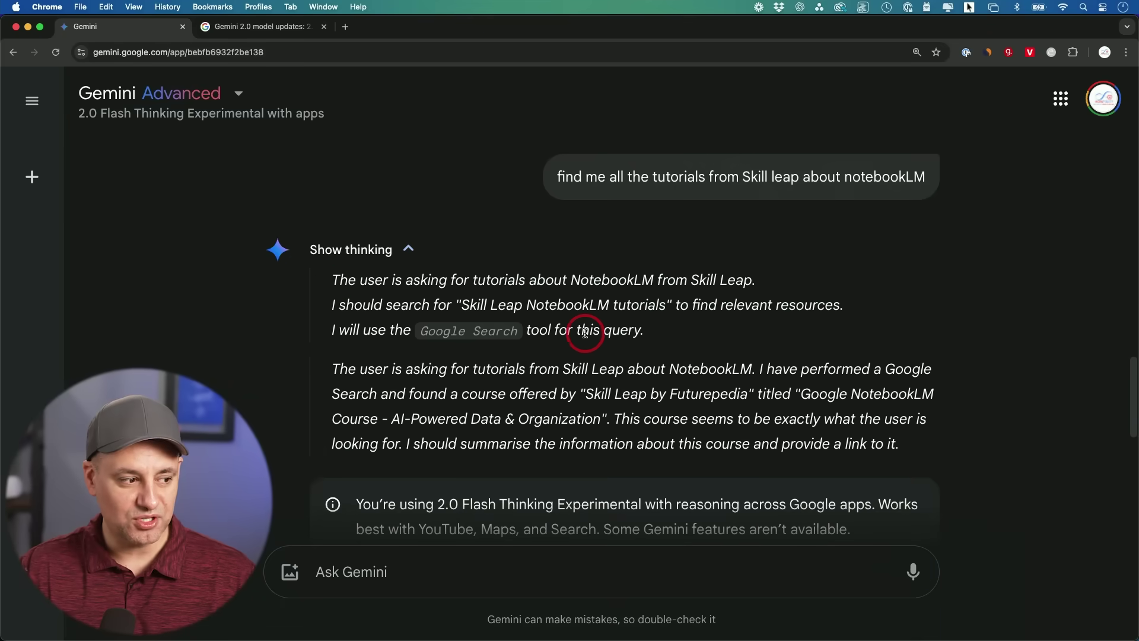
pyautogui.click(40, 567)
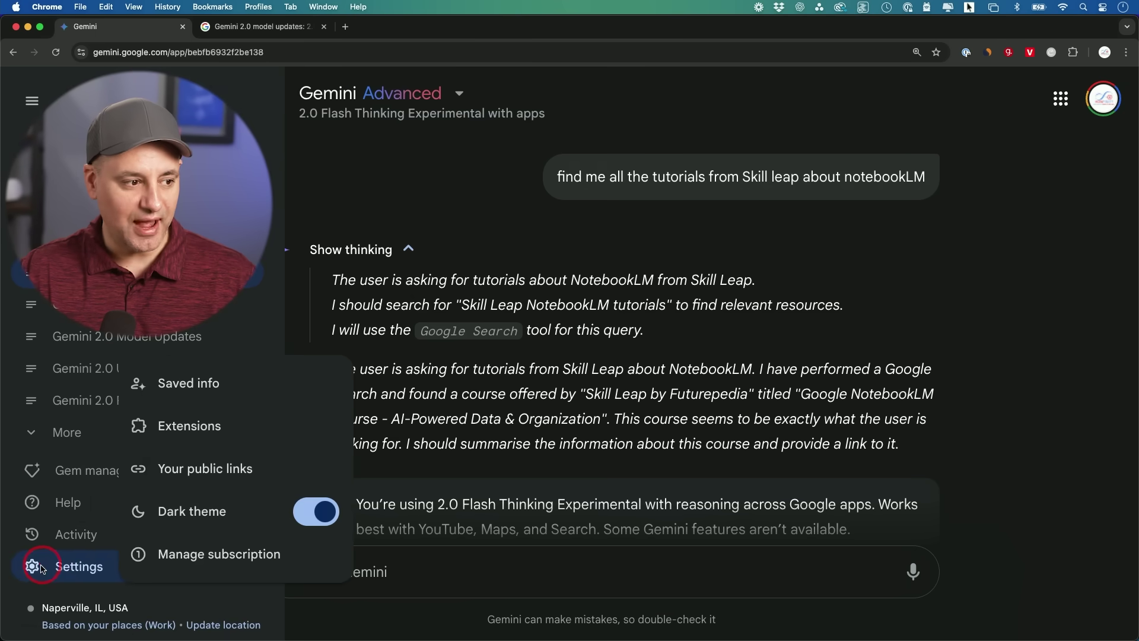
pyautogui.click(190, 437)
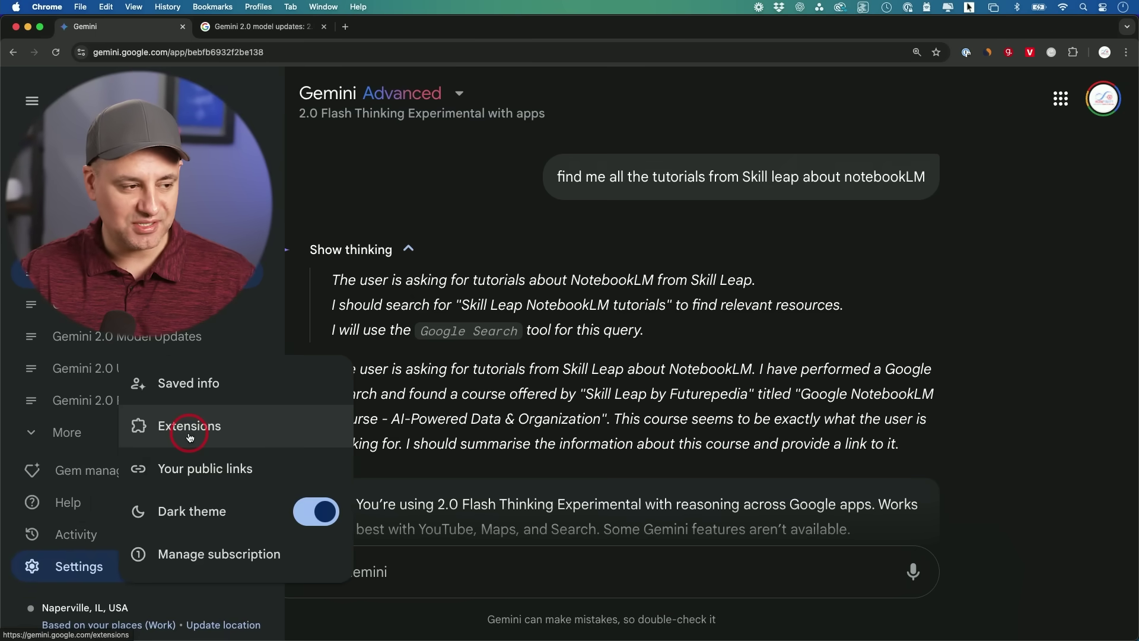
pyautogui.click(468, 334)
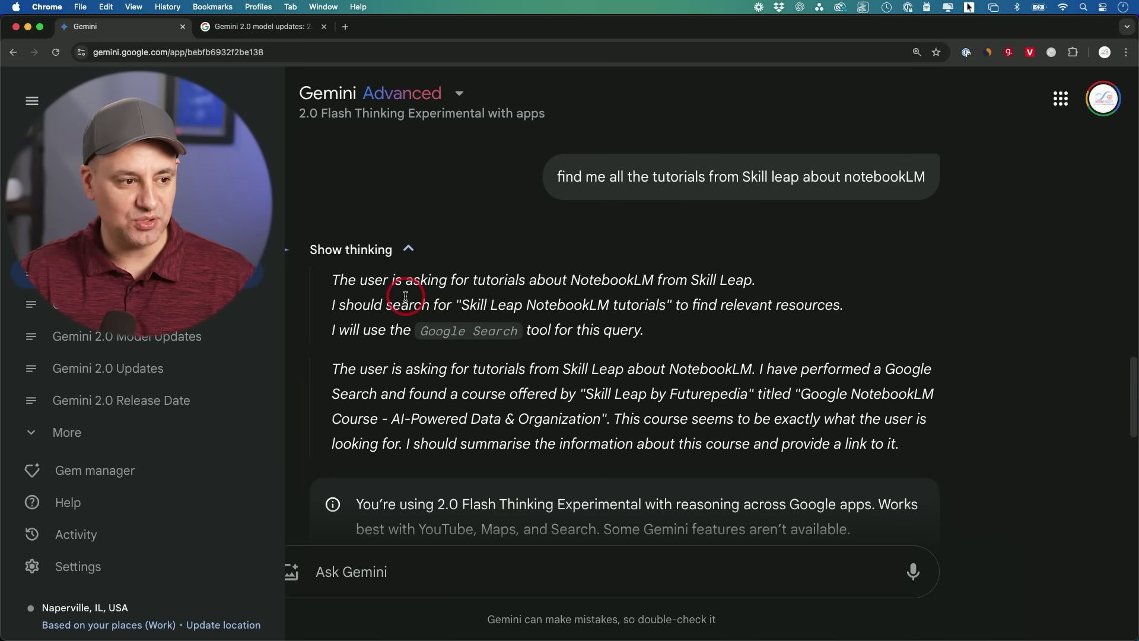
pyautogui.click(21, 107)
# - Scroll through the answer about the 33-lesson, 2.5-hour Google NotebookLM Course
pyautogui.scroll(4, 483, 350)
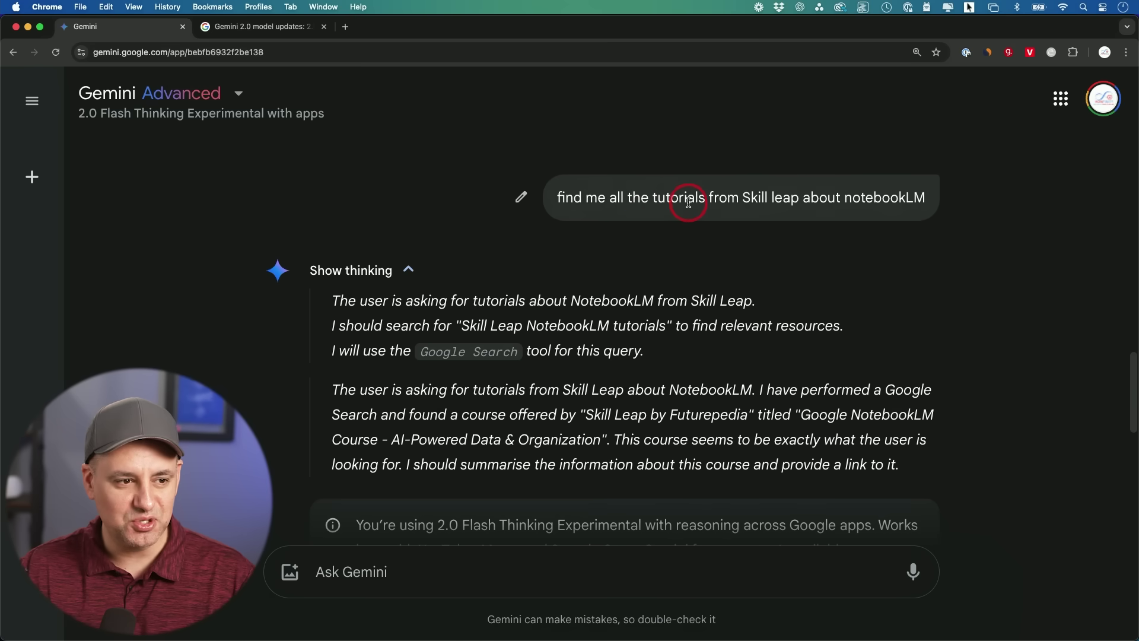
pyautogui.scroll(-5, 653, 249)
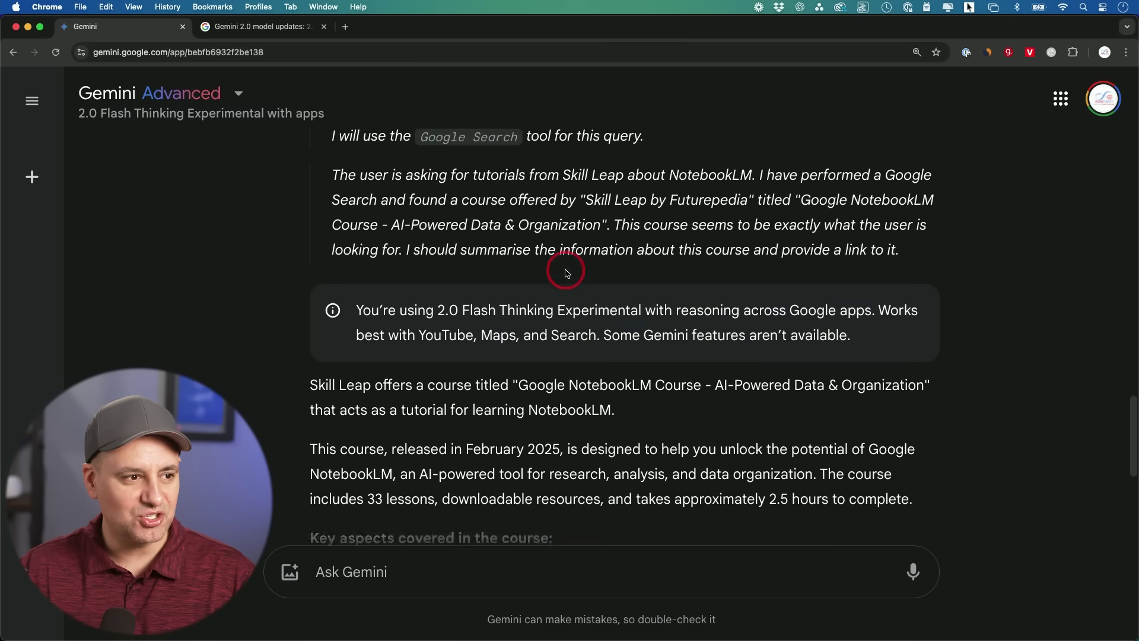
pyautogui.scroll(1, 567, 273)
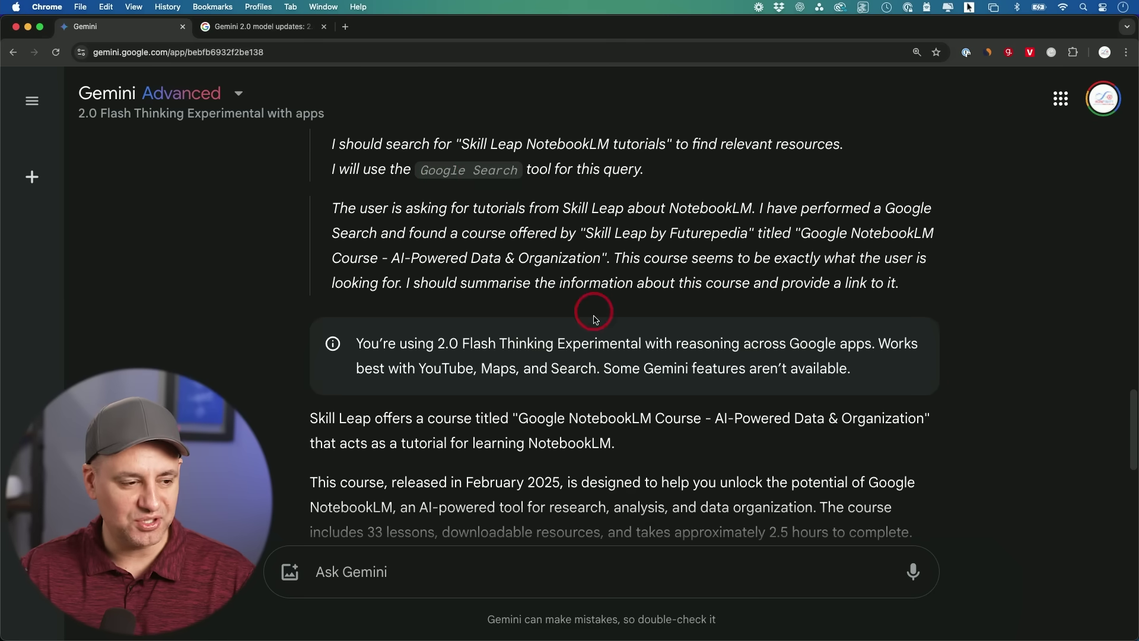
pyautogui.scroll(-4, 589, 305)
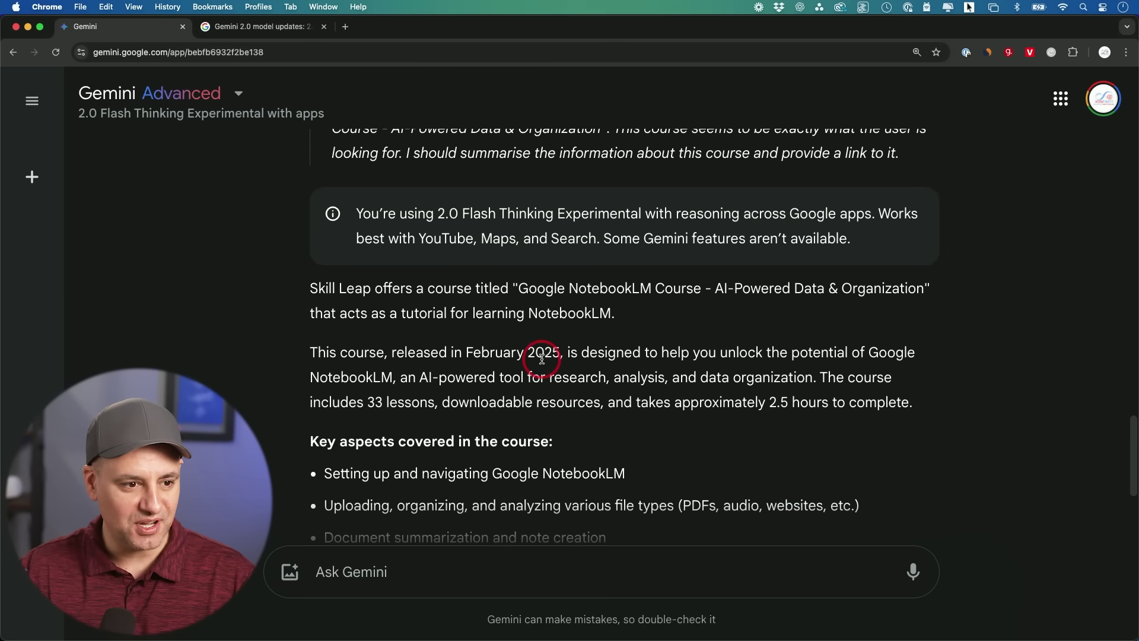
pyautogui.scroll(-3, 593, 367)
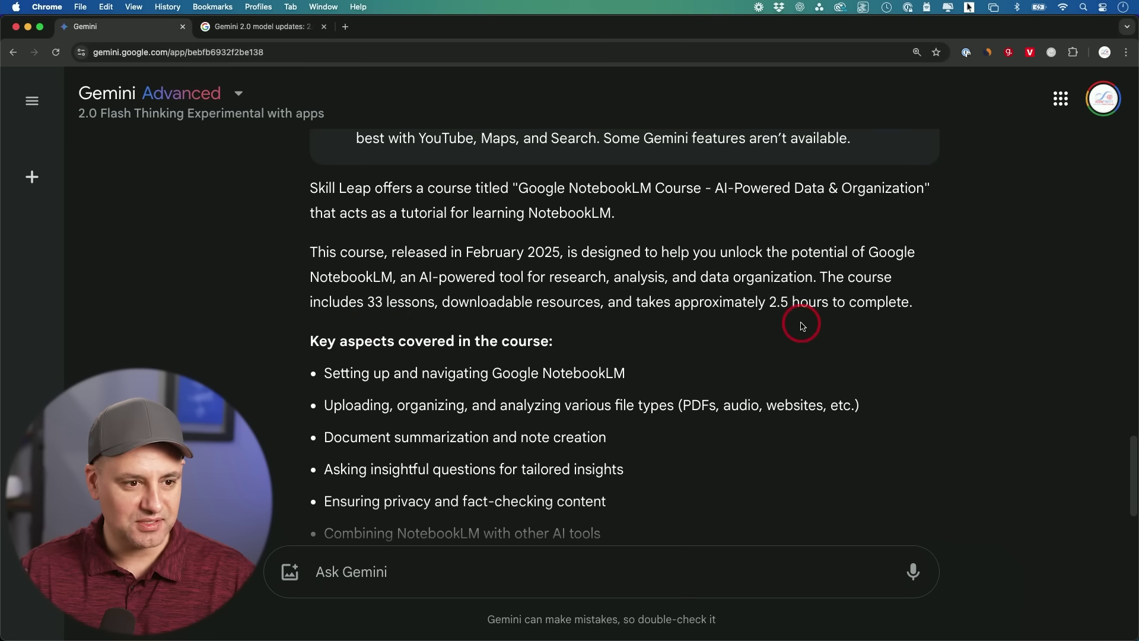
pyautogui.scroll(-4, 772, 345)
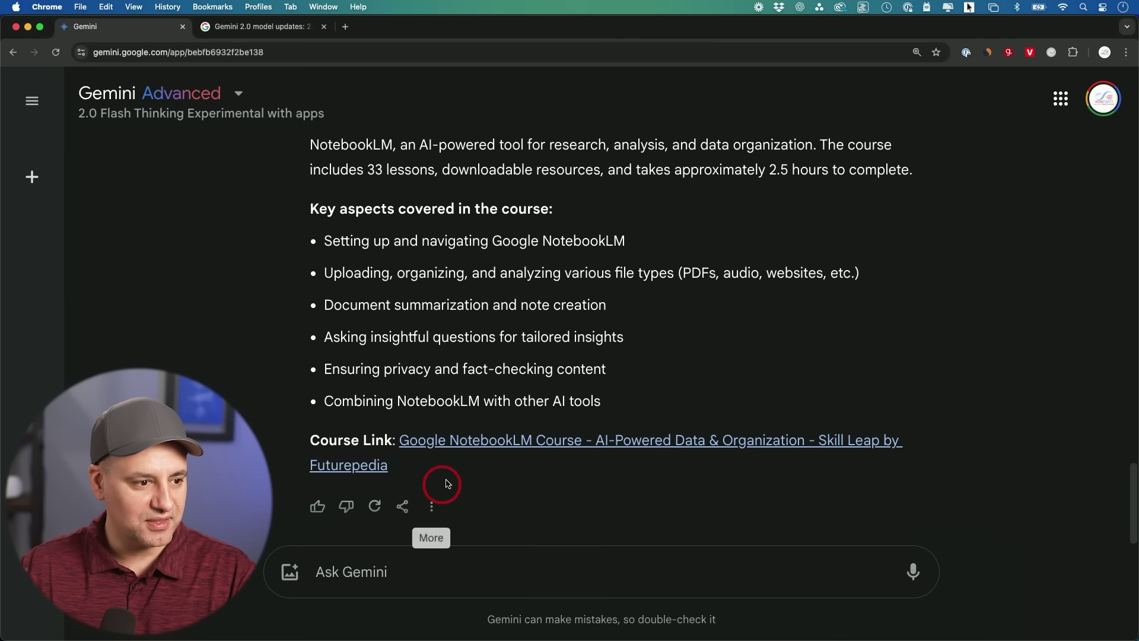
# - Ask Gemini the follow-up 'I want the youtube tutorials'
pyautogui.click(458, 570)
pyautogui.write('I want the youtube tutorial')
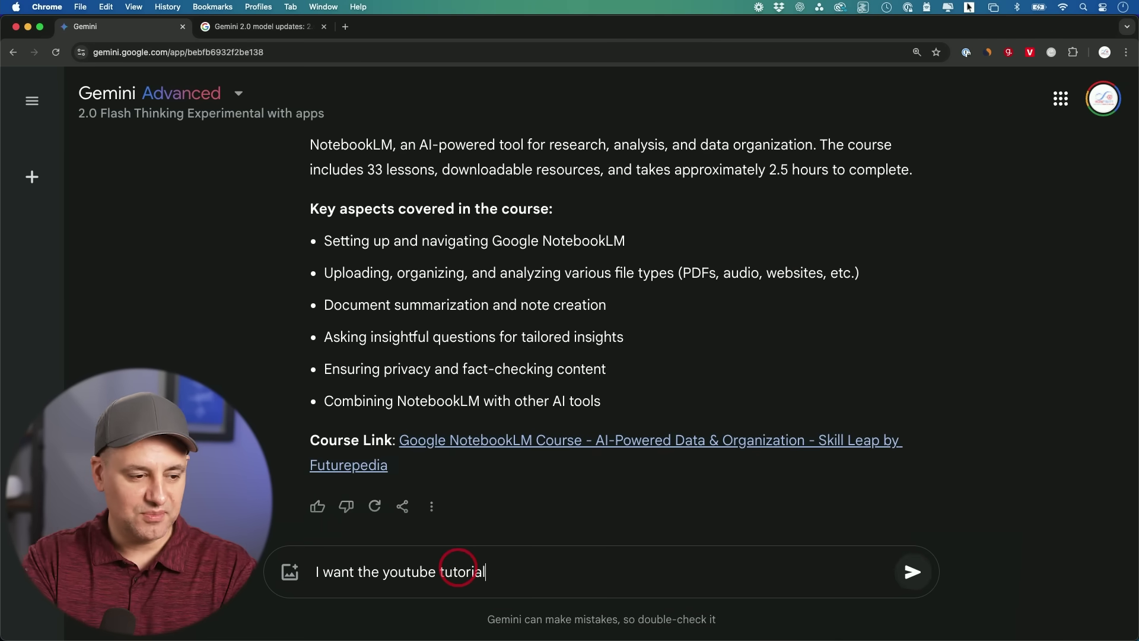
pyautogui.write('s')
pyautogui.press('Return')
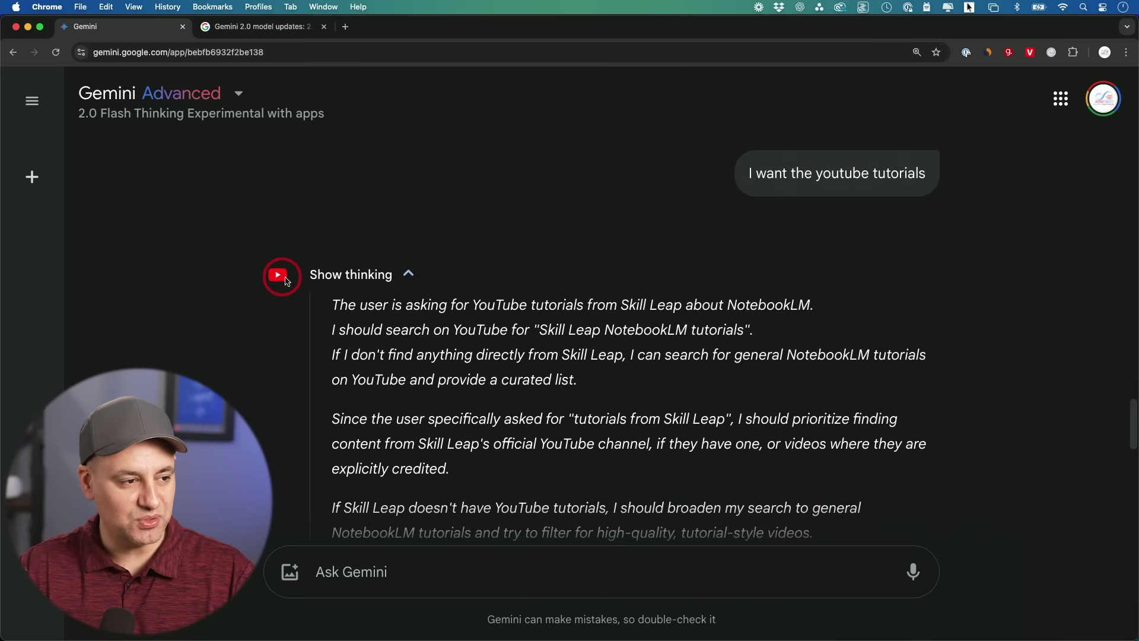
# - Review the four Skill Leap AI tutorial links and the 12 NotebookLM Epic Use Cases recap
pyautogui.scroll(-15, 563, 371)
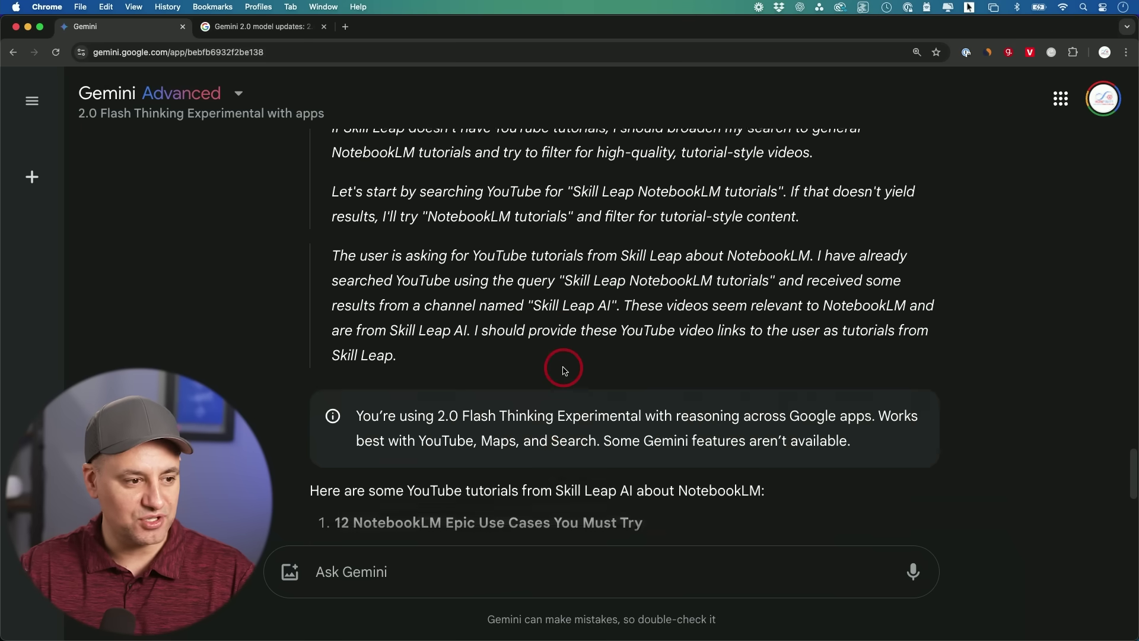
pyautogui.scroll(-3, 564, 371)
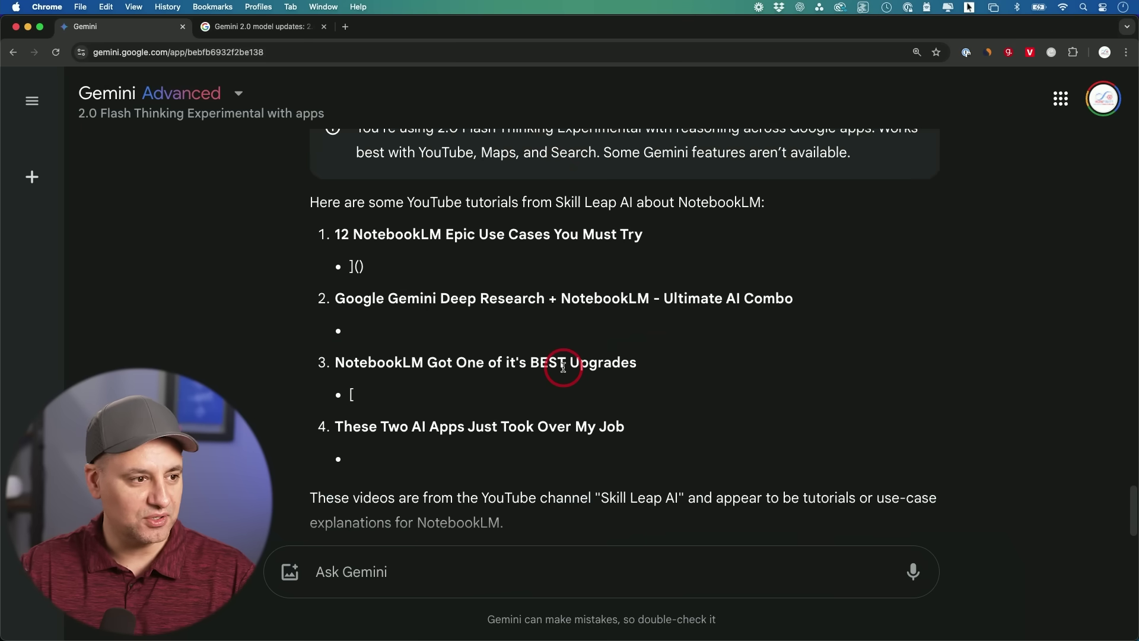
pyautogui.scroll(2, 576, 335)
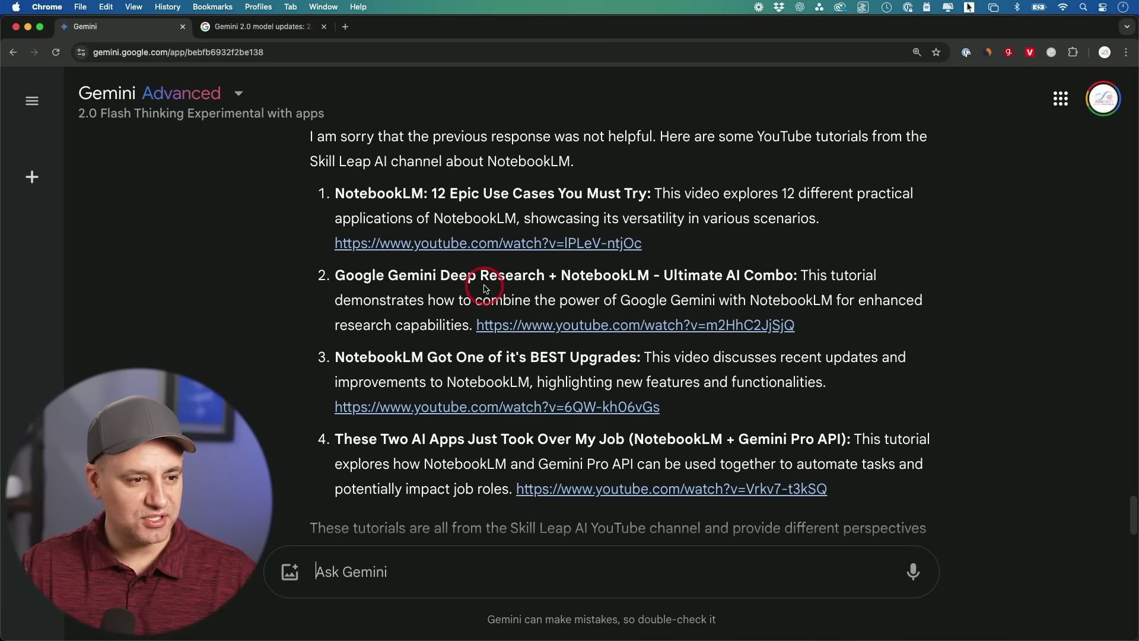
pyautogui.scroll(-2, 547, 273)
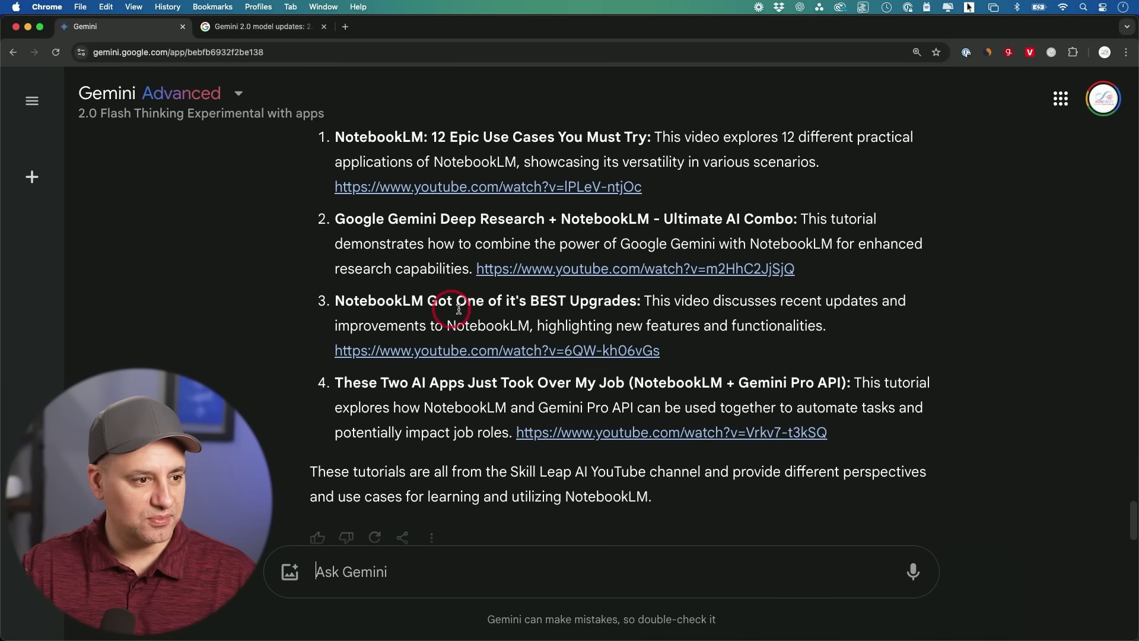
pyautogui.scroll(-3, 512, 337)
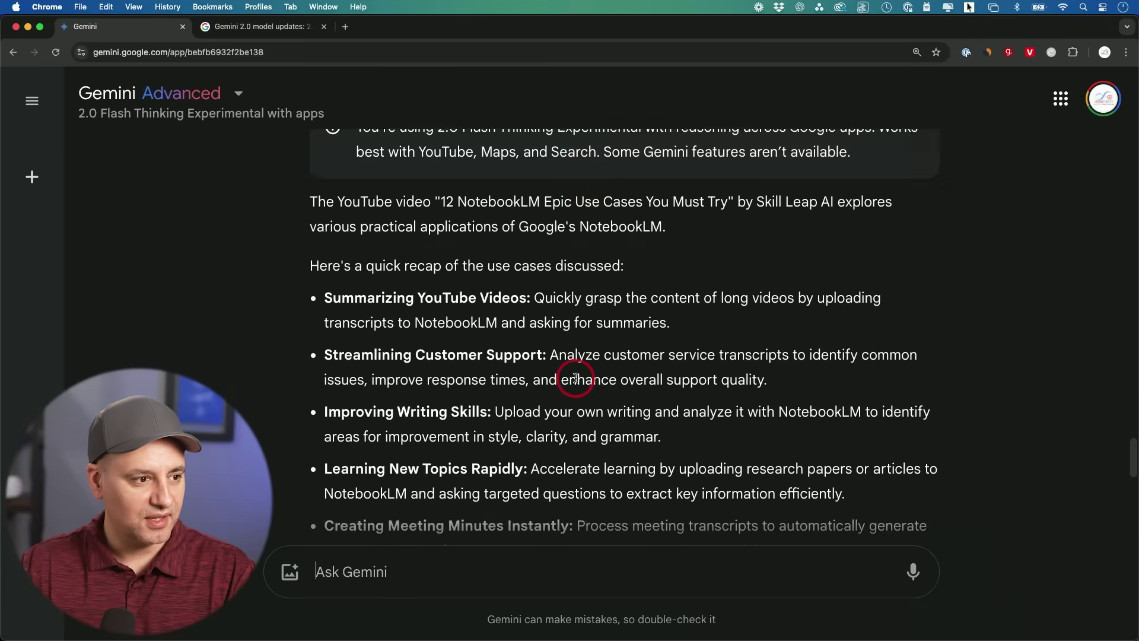
pyautogui.scroll(-10, 407, 222)
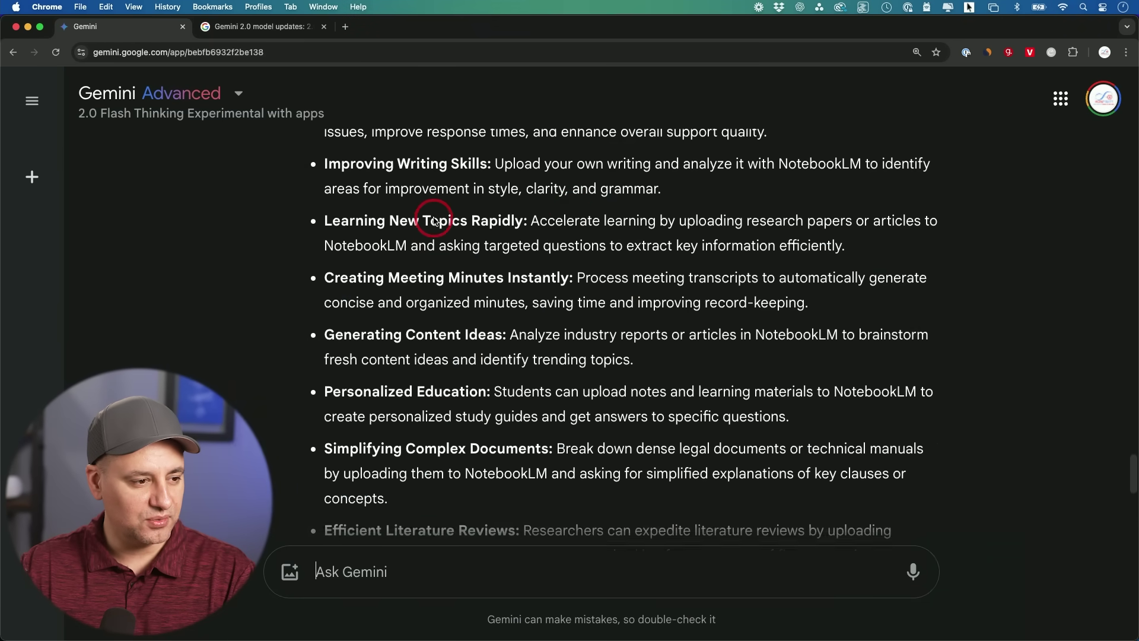
pyautogui.scroll(-9, 435, 219)
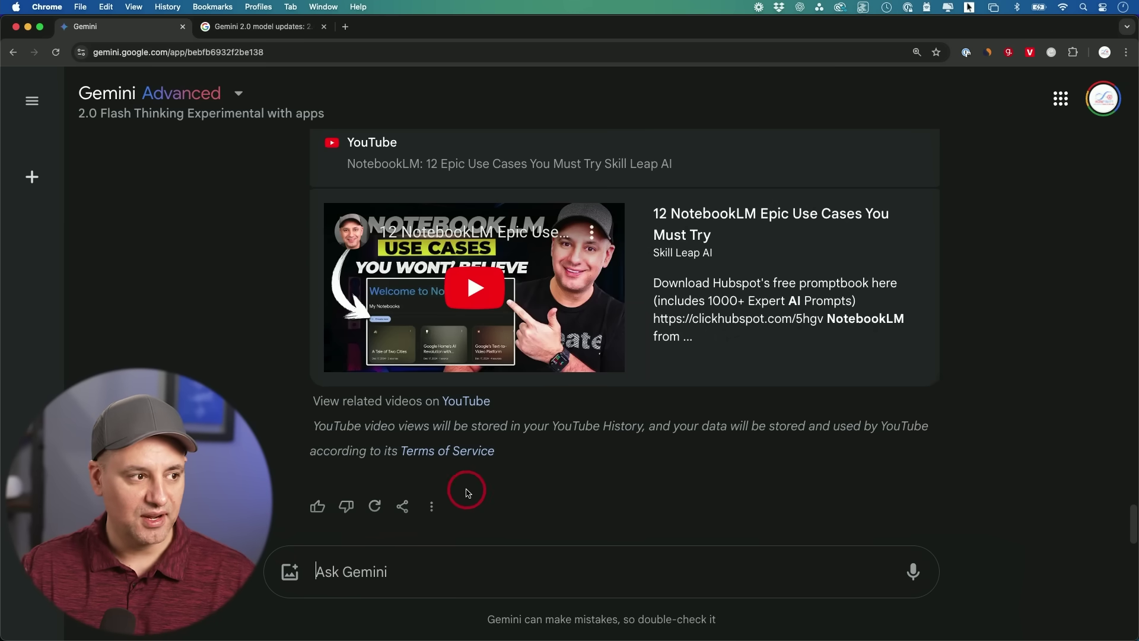
# - Switch the Gemini model to 2.0 Pro Experimental from the model dropdown
pyautogui.click(178, 116)
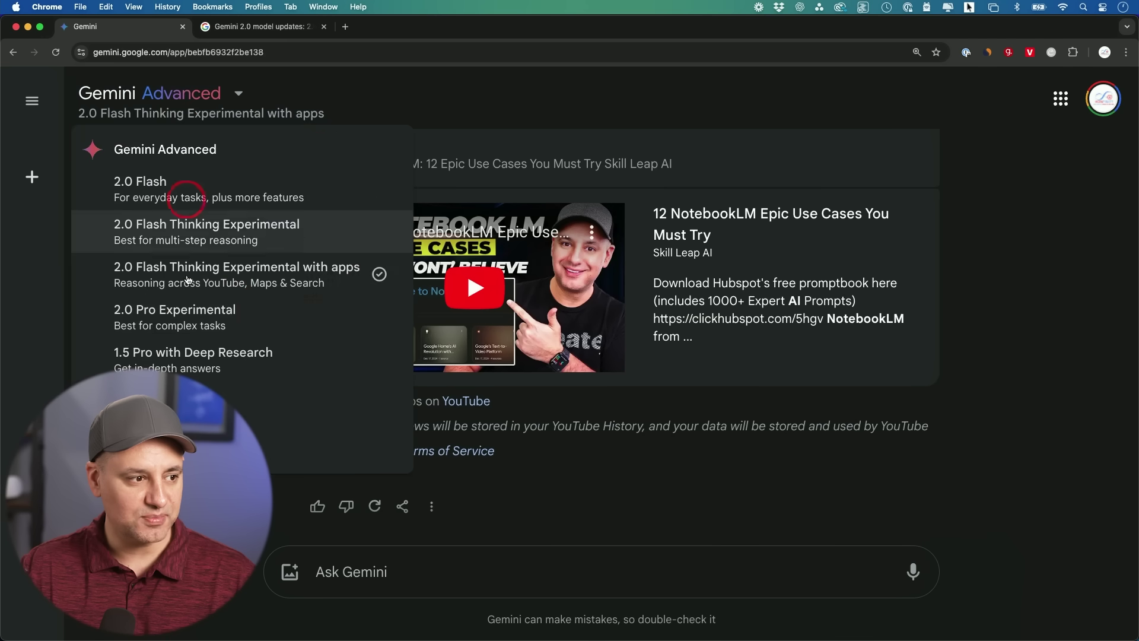
pyautogui.click(234, 239)
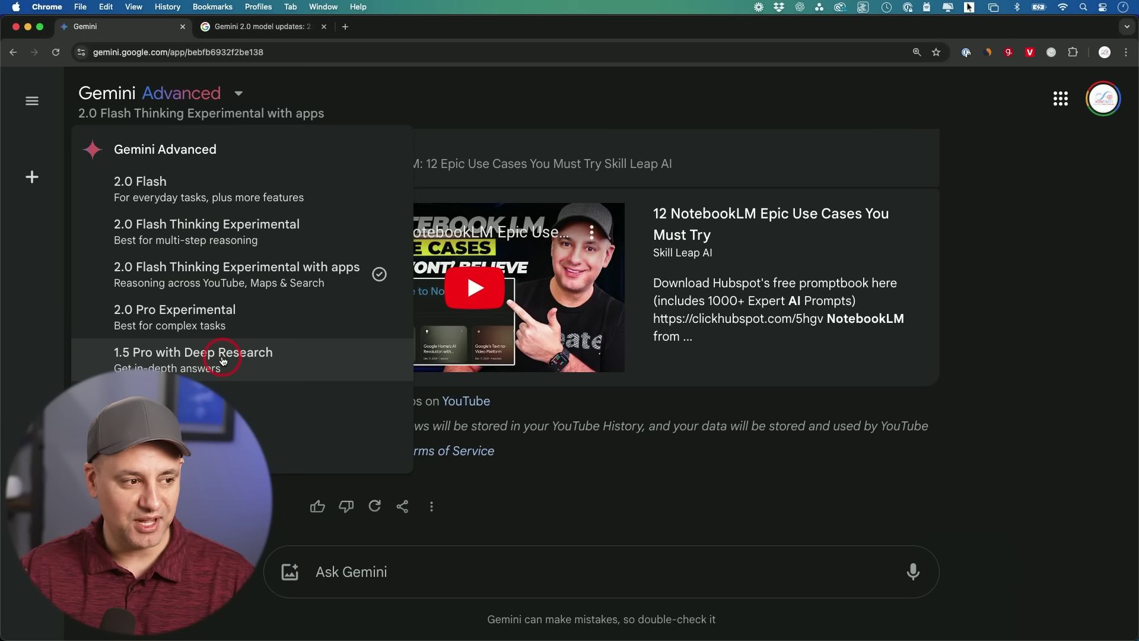
pyautogui.click(226, 319)
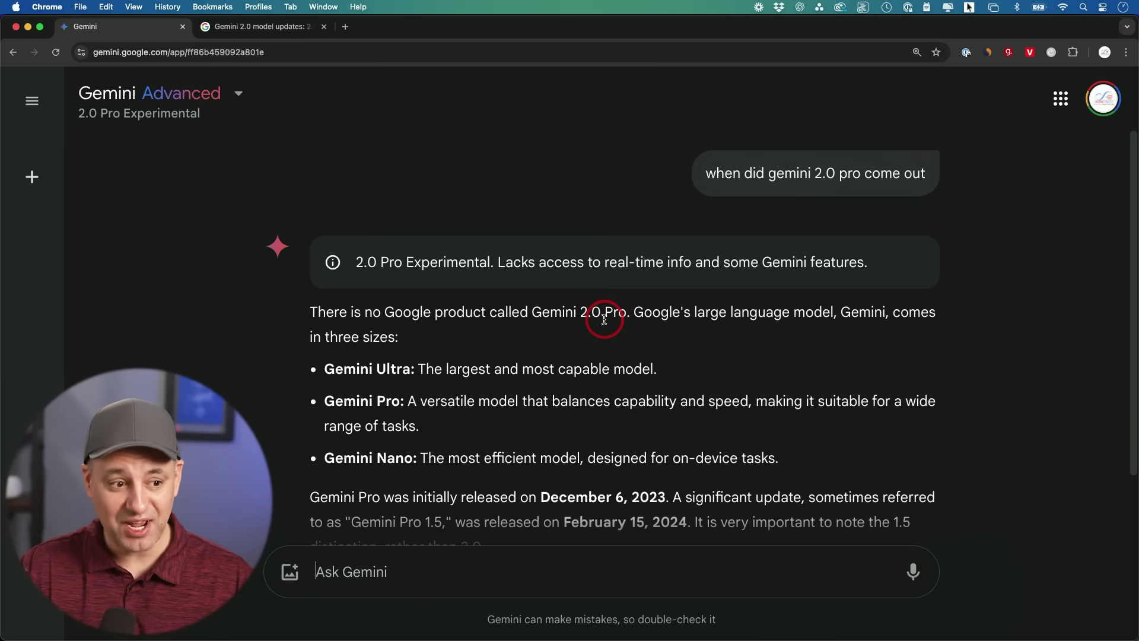
# - Paste 'Develop a model to predict product demand based on sales data.' into the message box
pyautogui.scroll(-2, 591, 328)
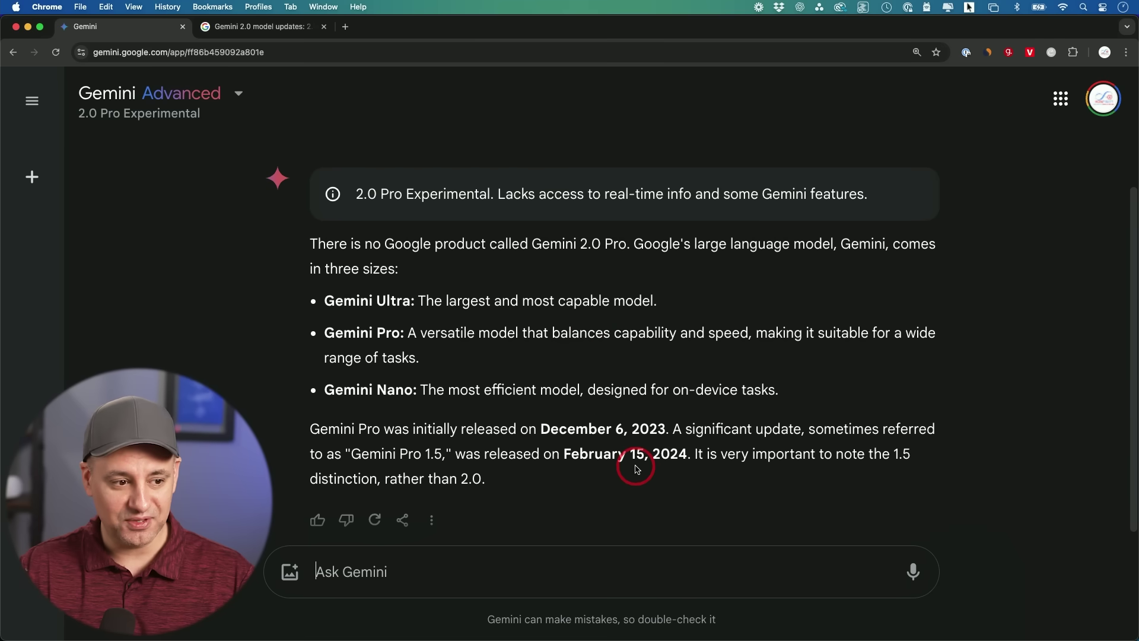
pyautogui.scroll(1, 628, 365)
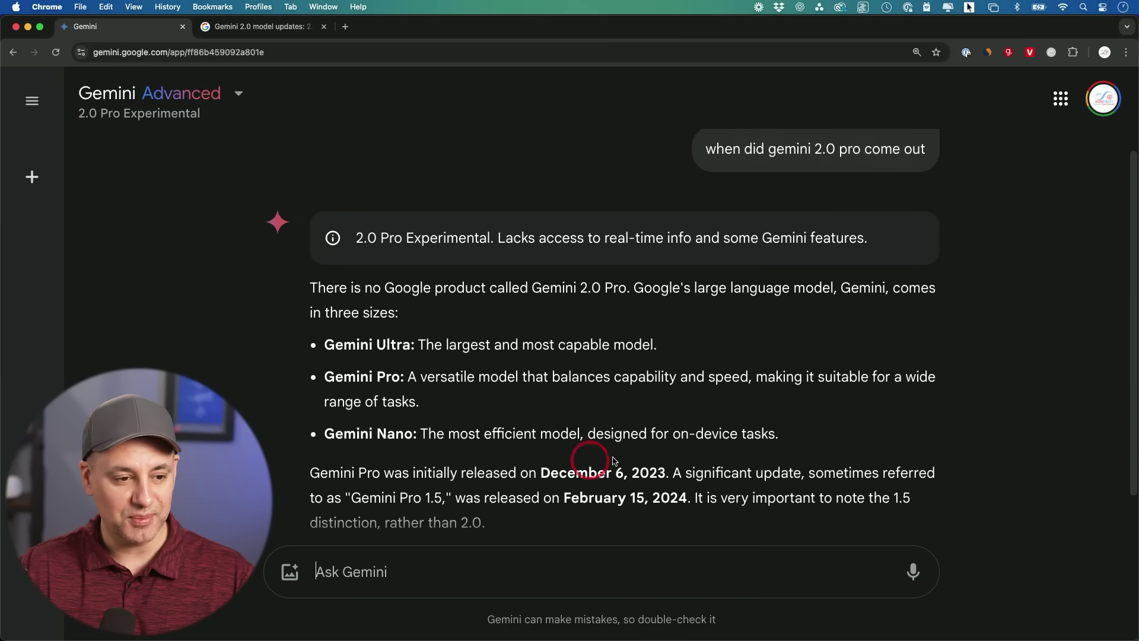
pyautogui.click(366, 576)
pyautogui.write('Develop a model to predict product demand based on sales data.')
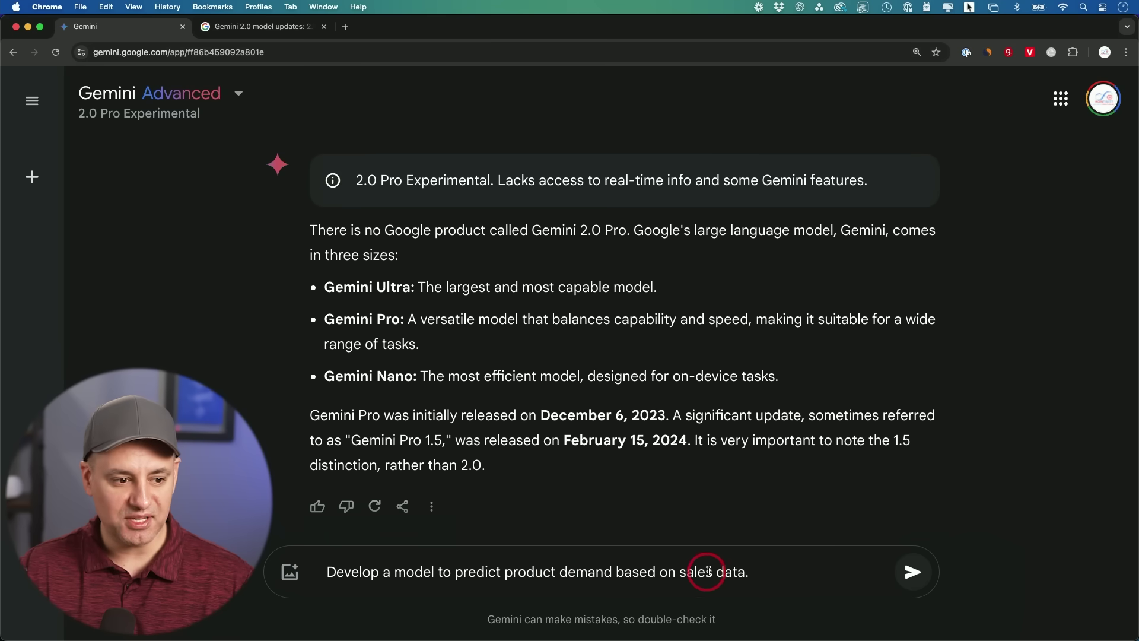
# - Send the prompt and read 2.0 Pro Experimental's breakdown of the chevron-and-mountain image
pyautogui.click(921, 571)
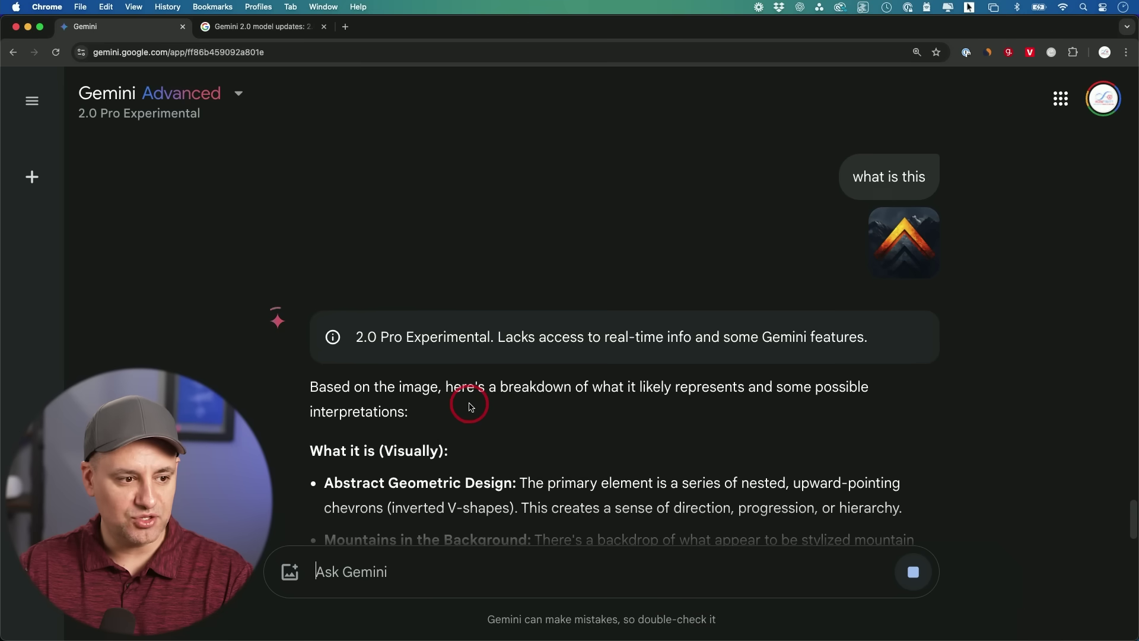
pyautogui.scroll(-2, 470, 407)
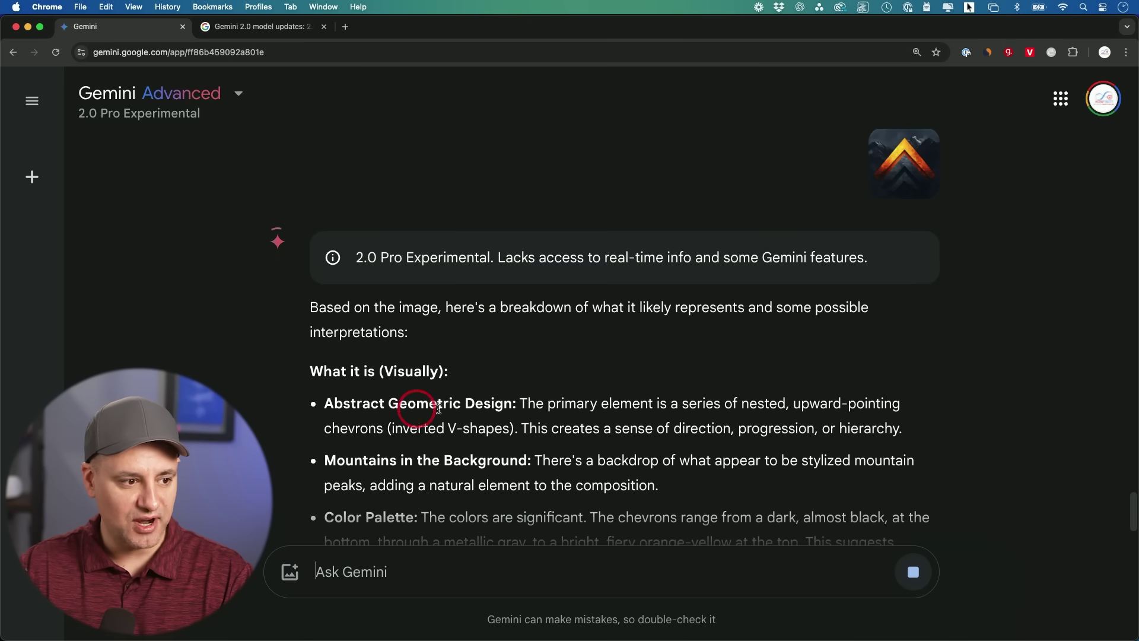
pyautogui.scroll(-3, 415, 418)
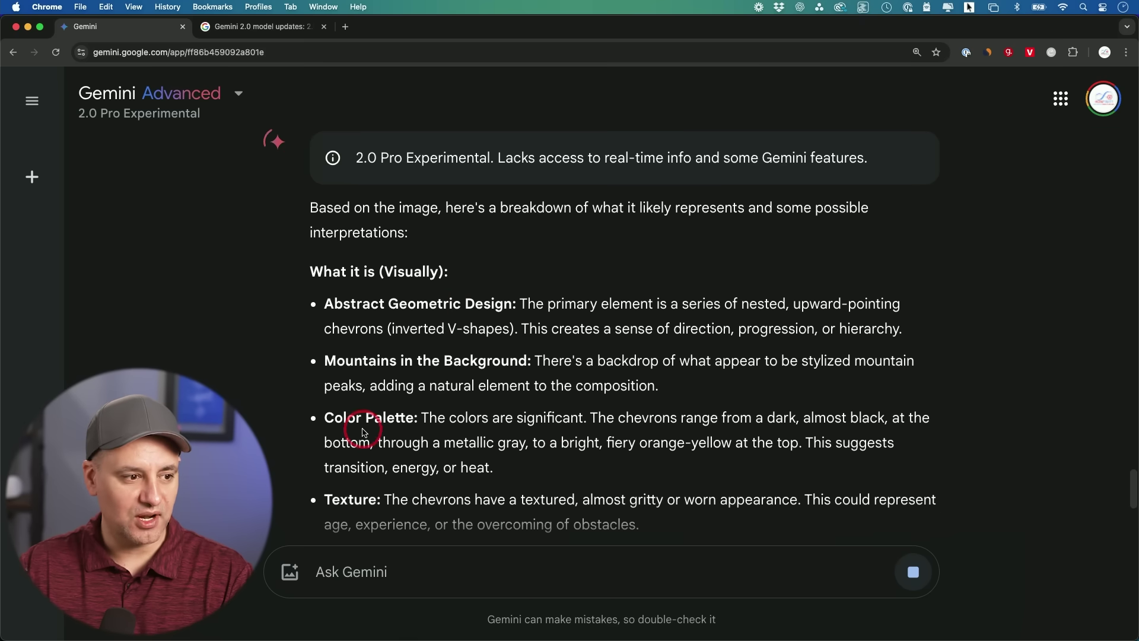
pyautogui.scroll(-4, 633, 426)
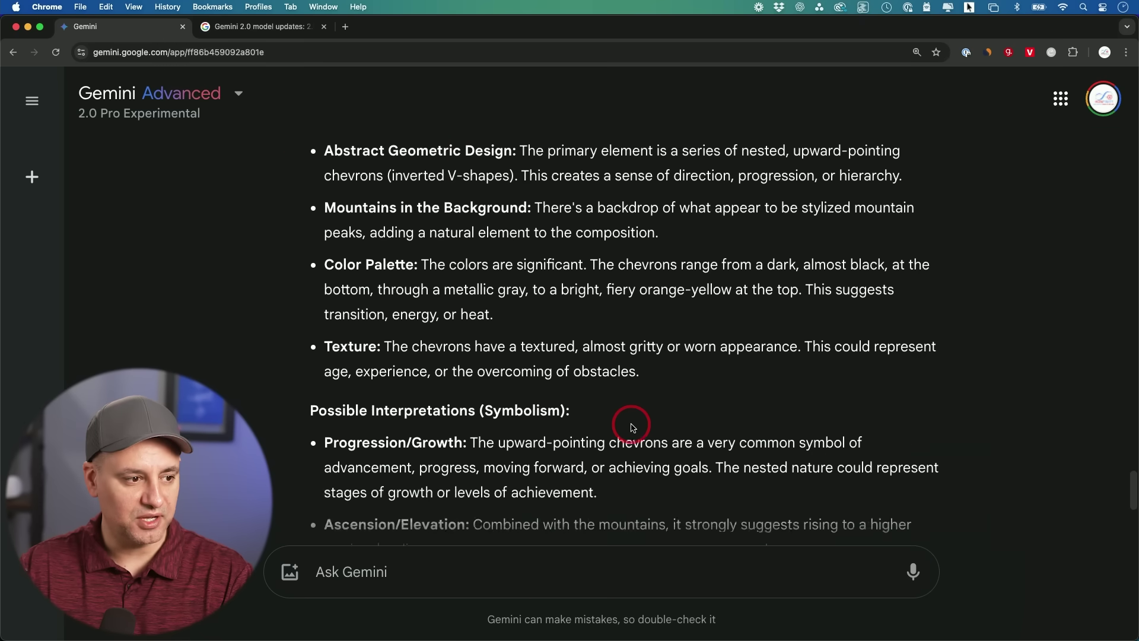
pyautogui.scroll(10, 631, 424)
pyautogui.scroll(-3, 631, 425)
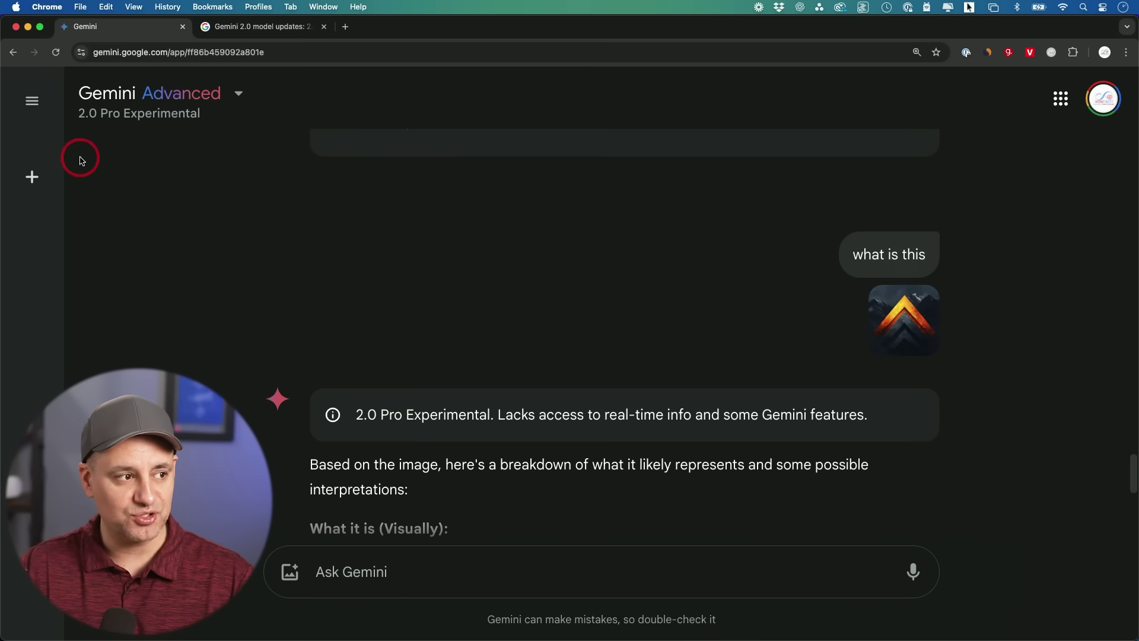
# - Start a new chat using the 2.0 Flash model
pyautogui.click(238, 93)
pyautogui.click(196, 249)
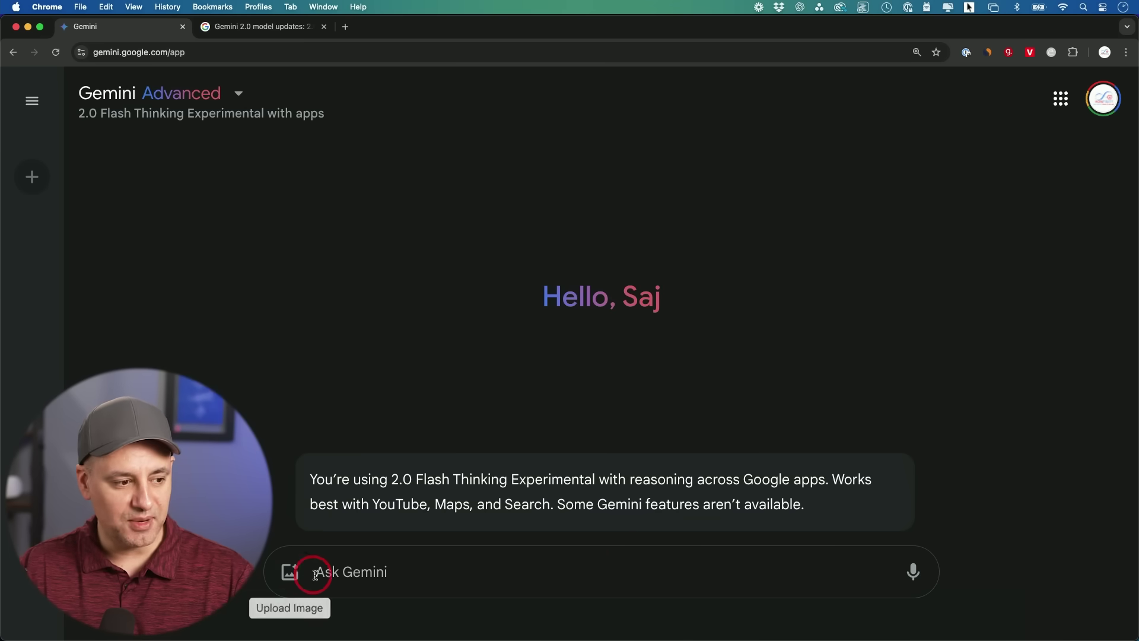
pyautogui.click(145, 93)
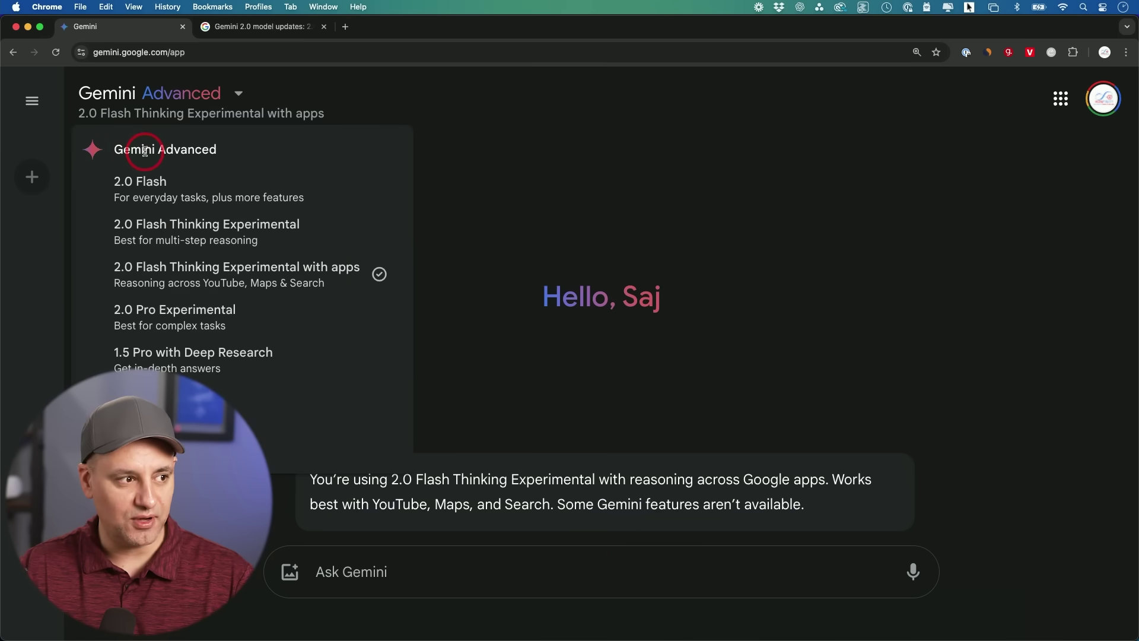
pyautogui.click(137, 184)
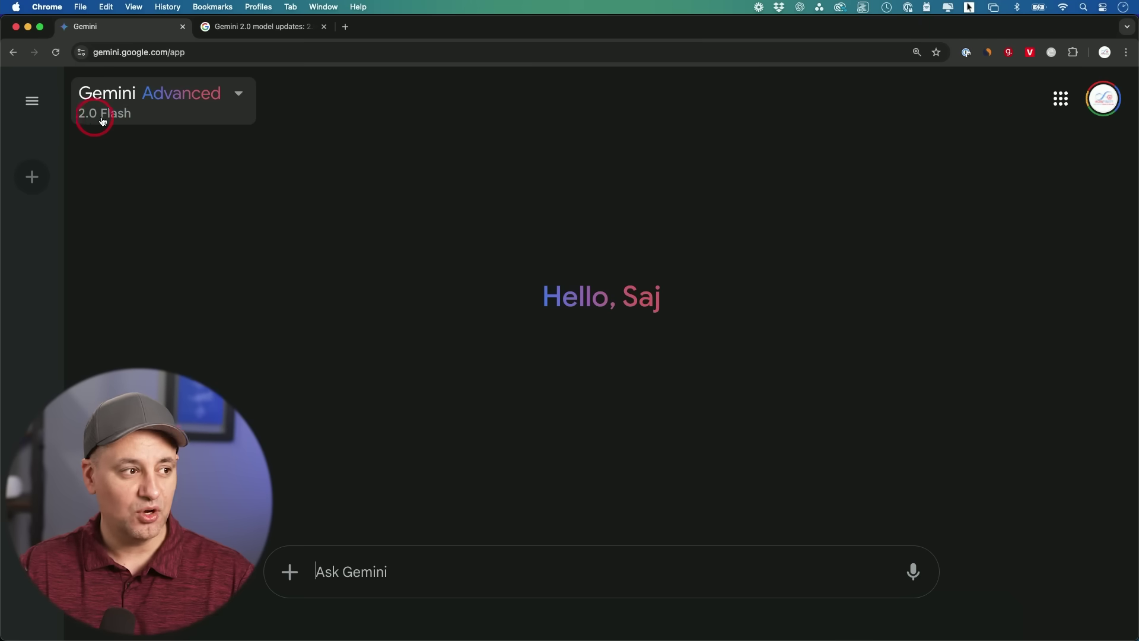
# - Attach the creator-economy DOCX from Drive and ask 'give me a one sentence recap'
pyautogui.click(289, 576)
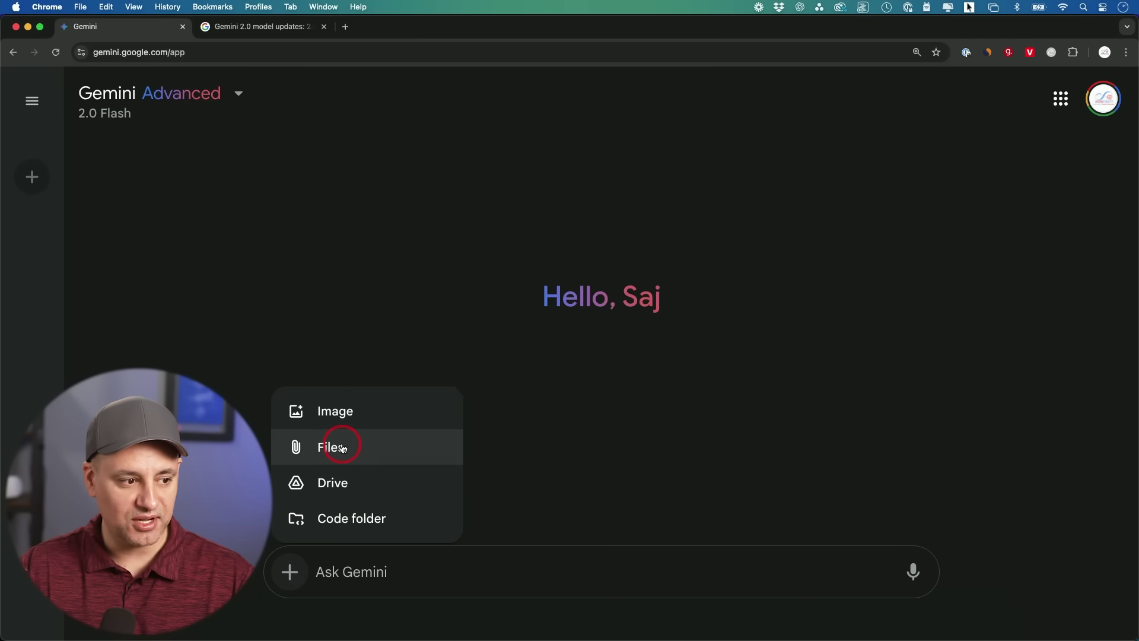
pyautogui.click(350, 493)
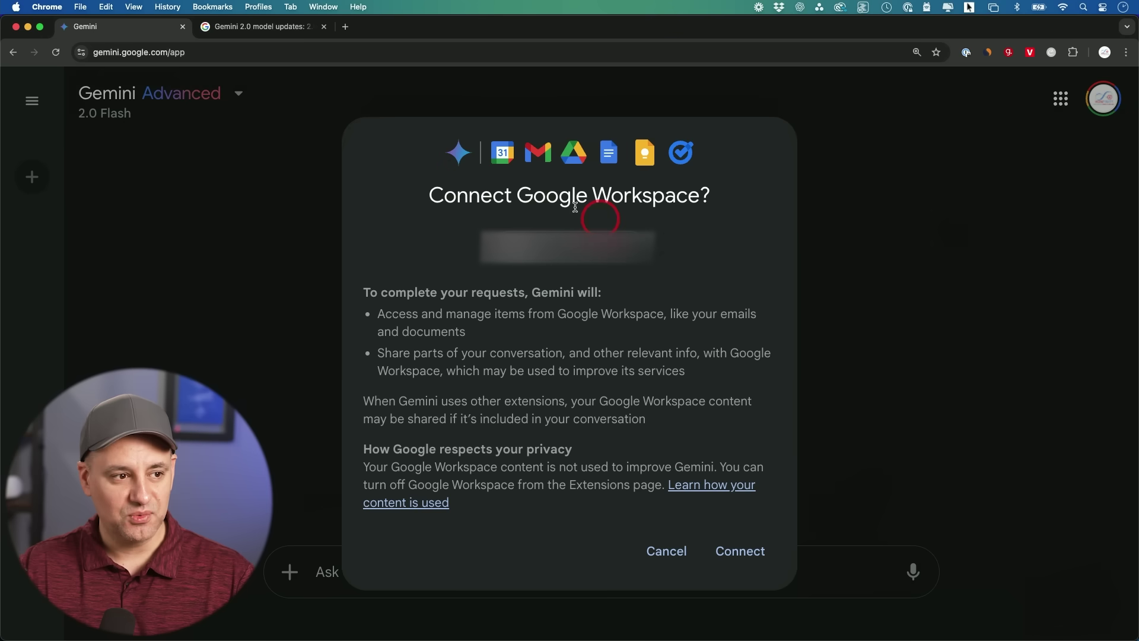
pyautogui.click(648, 542)
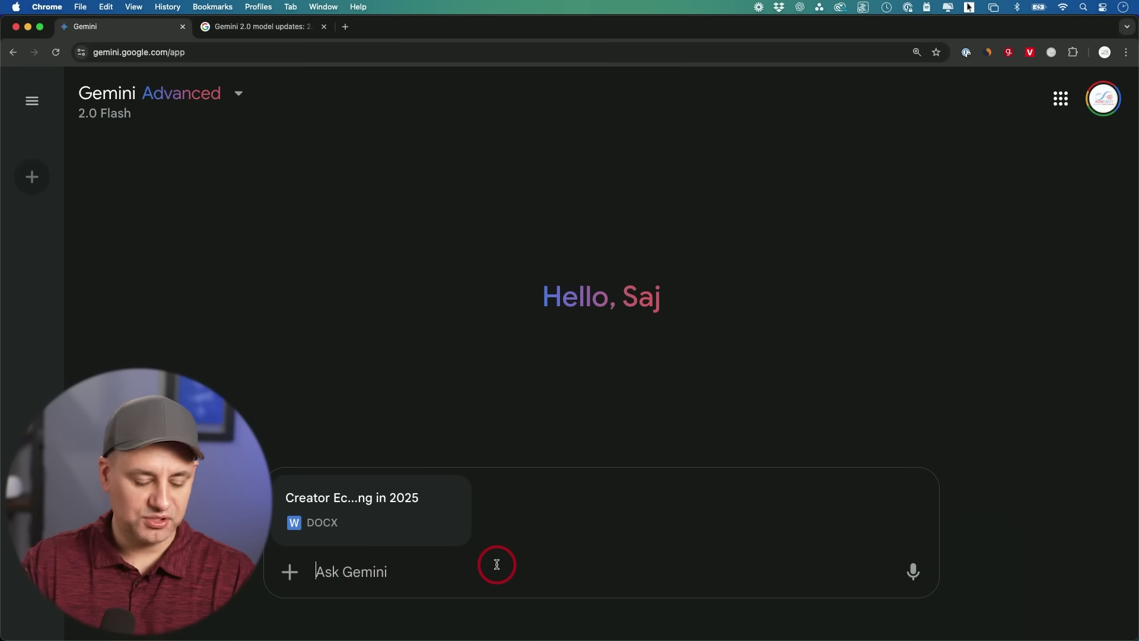
pyautogui.write('give m')
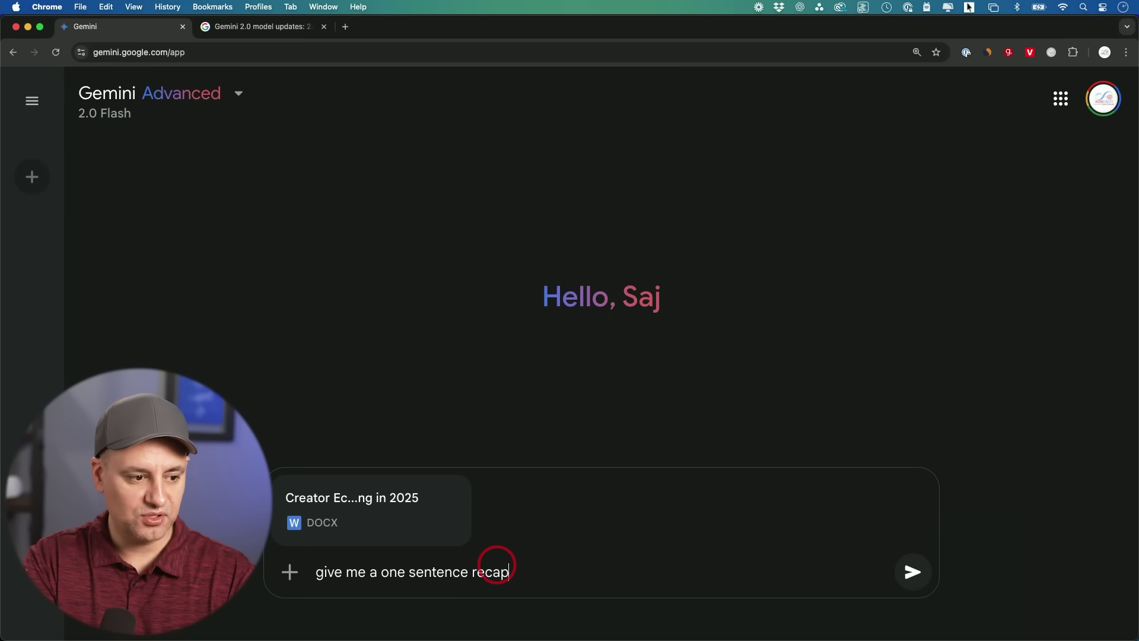
pyautogui.write('e a one sentence recap')
pyautogui.press('Return')
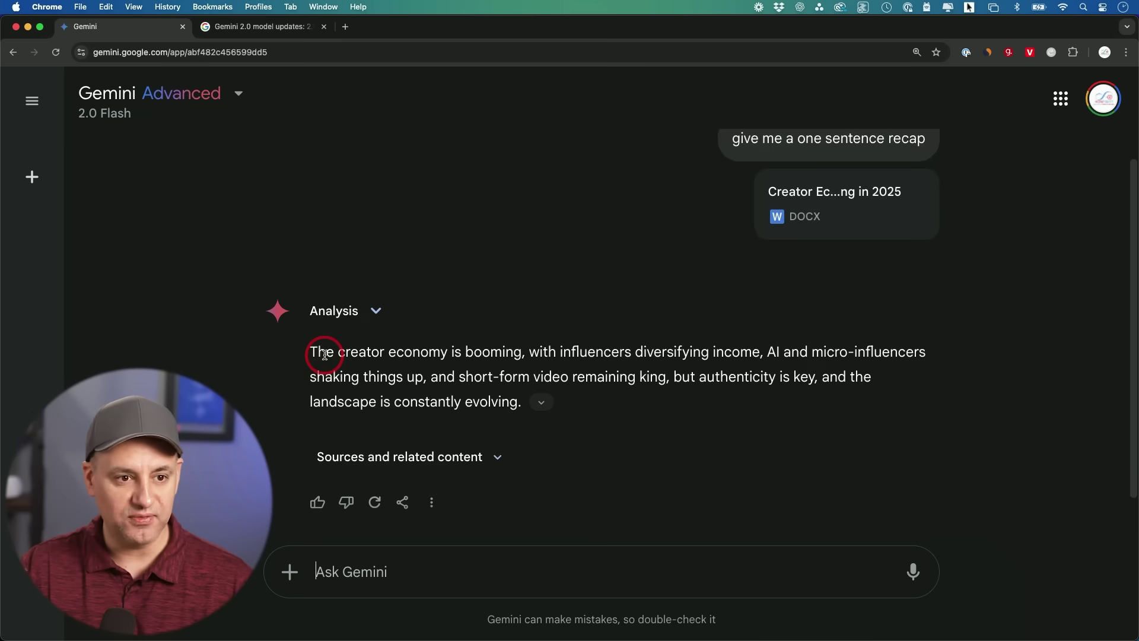
pyautogui.scroll(-1, 325, 354)
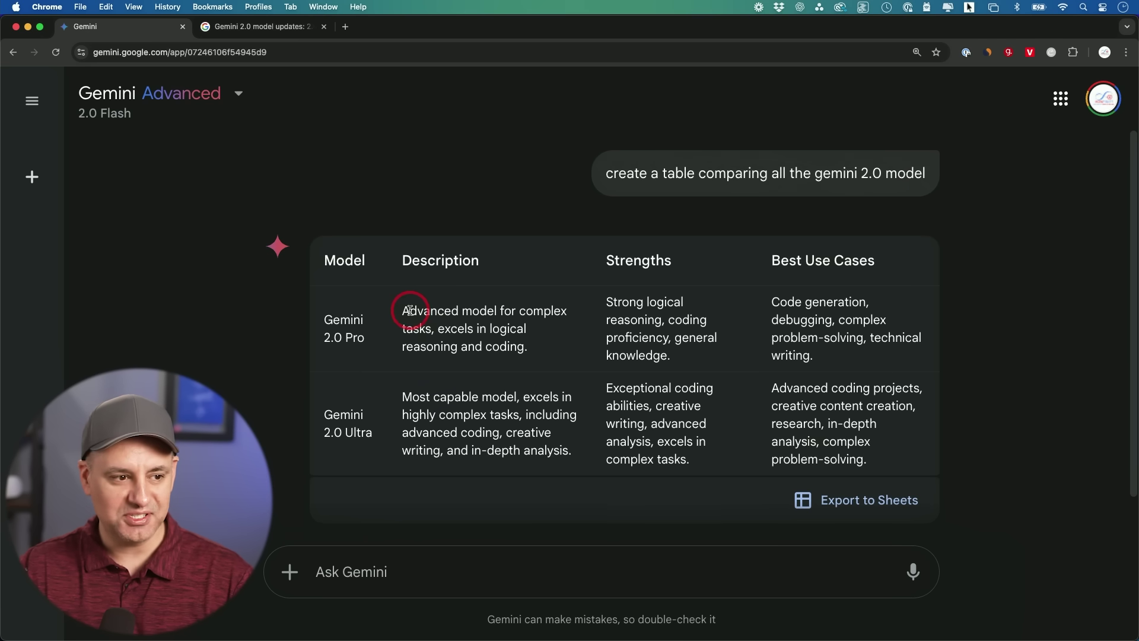
# - Resend 'create a table comparing all the gemini 2.0 model' in the Flash Thinking Experimental with apps chat
pyautogui.scroll(-1, 412, 312)
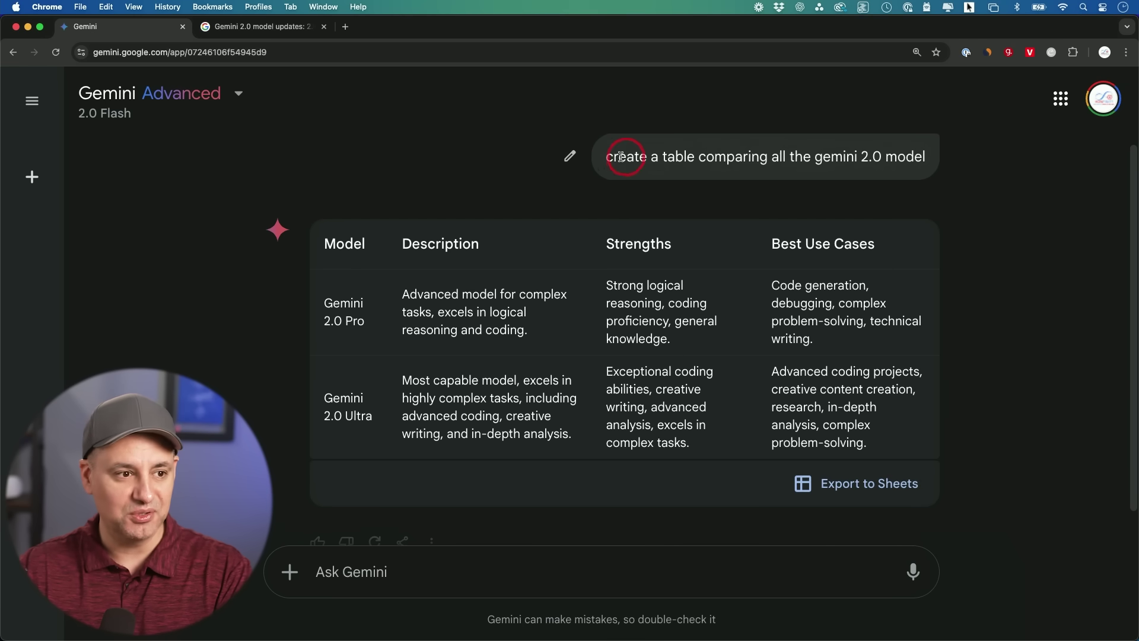
pyautogui.moveTo(610, 157); pyautogui.dragTo(926, 164)
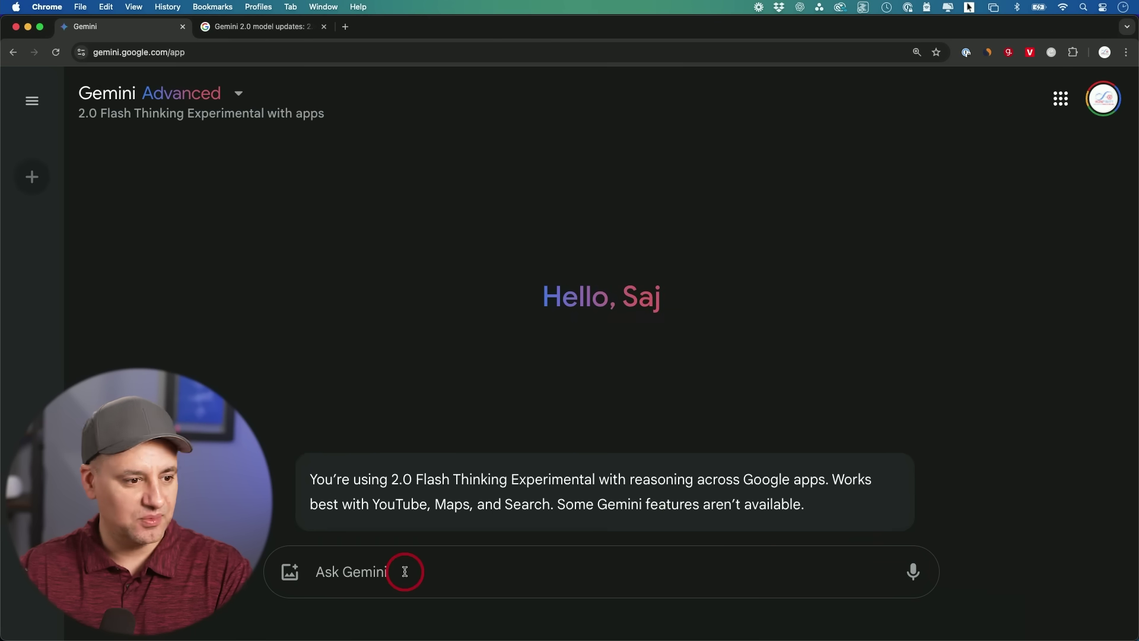
pyautogui.write('create a table comparing all the gemini 2.0 model')
pyautogui.press('Return')
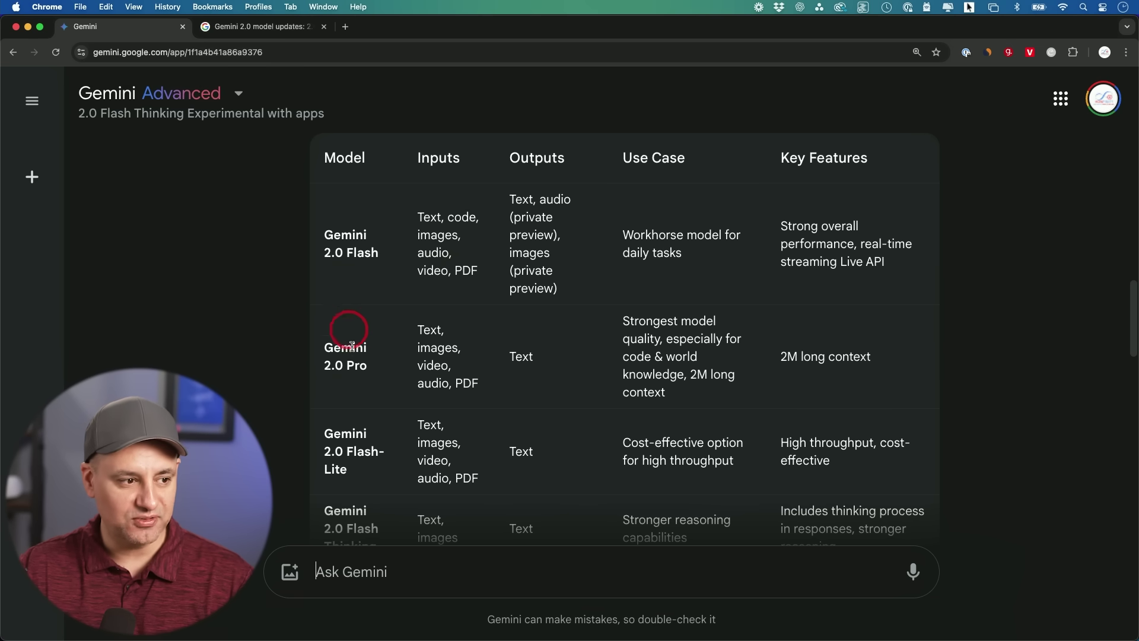
# - Scroll through the Gemini 2.0 model comparison table and highlight the '2M long context' cell
pyautogui.scroll(-2, 361, 362)
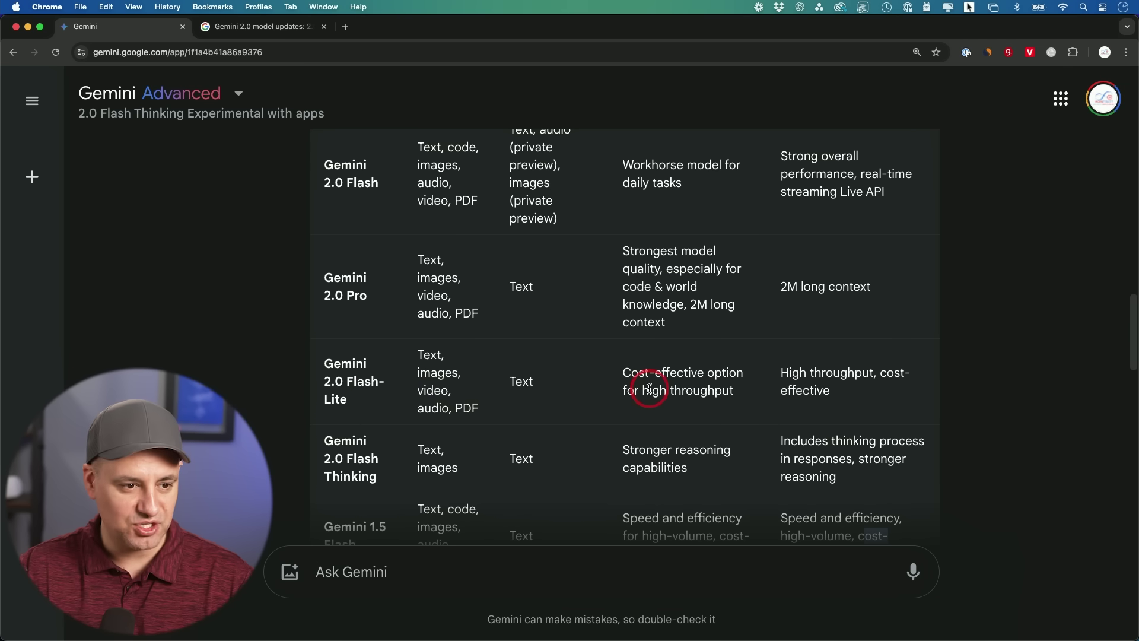
pyautogui.scroll(-2, 484, 359)
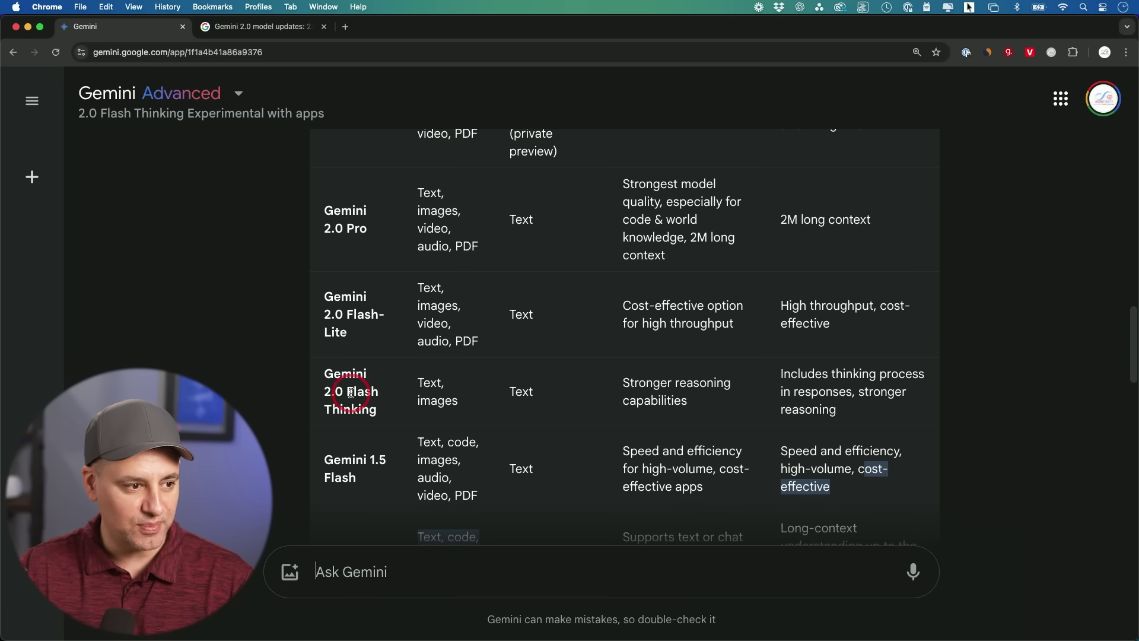
pyautogui.scroll(-3, 376, 438)
pyautogui.moveTo(362, 435)
pyautogui.mouseDown()
pyautogui.moveTo(376, 437)
pyautogui.moveTo(377, 412)
pyautogui.moveTo(376, 457)
pyautogui.moveTo(350, 444)
pyautogui.mouseUp()
pyautogui.scroll(-3, 373, 439)
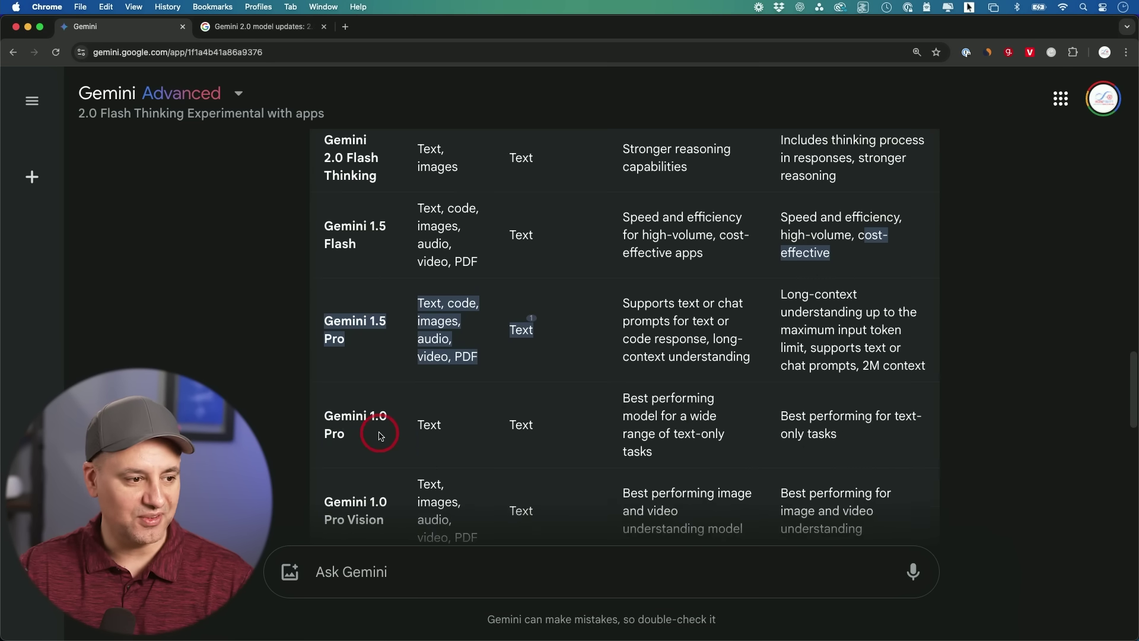
pyautogui.scroll(8, 596, 396)
pyautogui.scroll(-3, 595, 396)
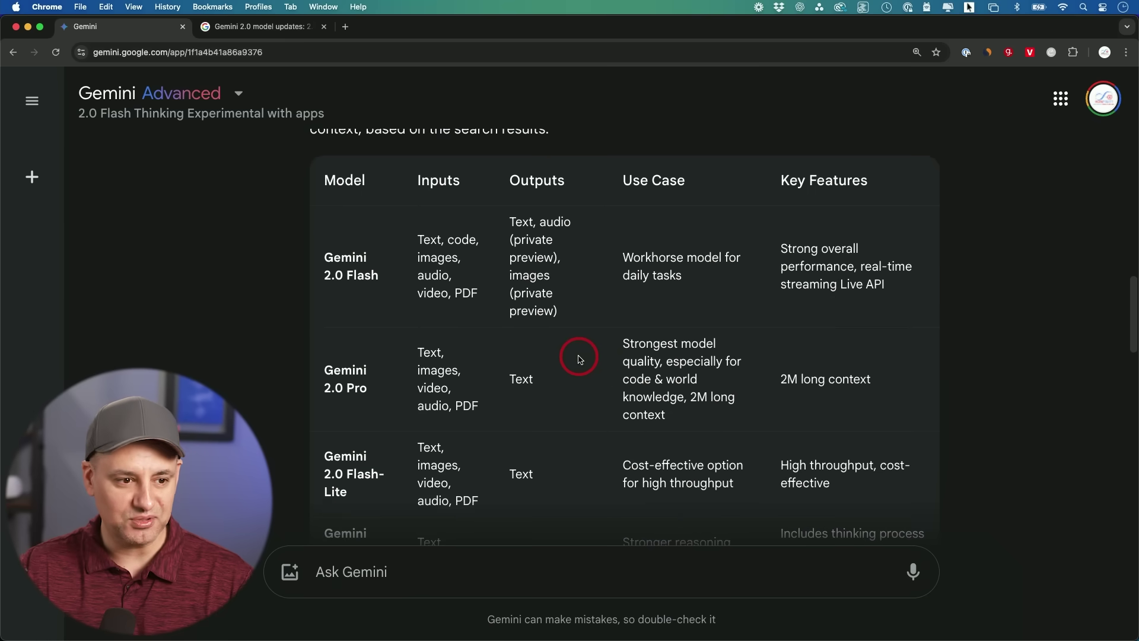
pyautogui.scroll(-1, 580, 359)
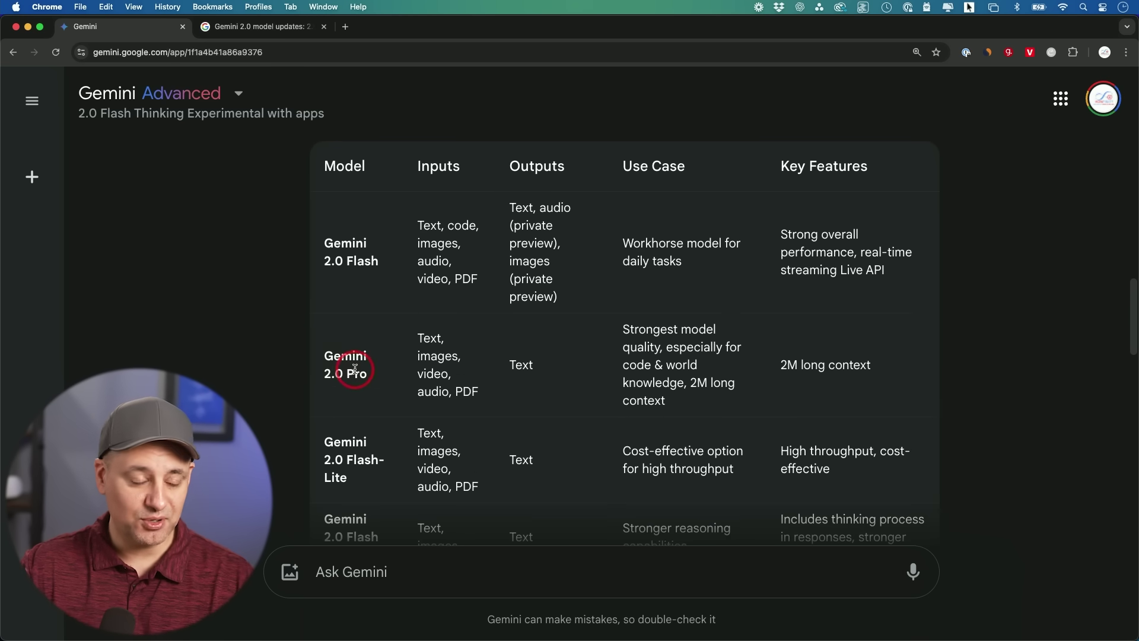
pyautogui.moveTo(782, 365); pyautogui.dragTo(892, 366)
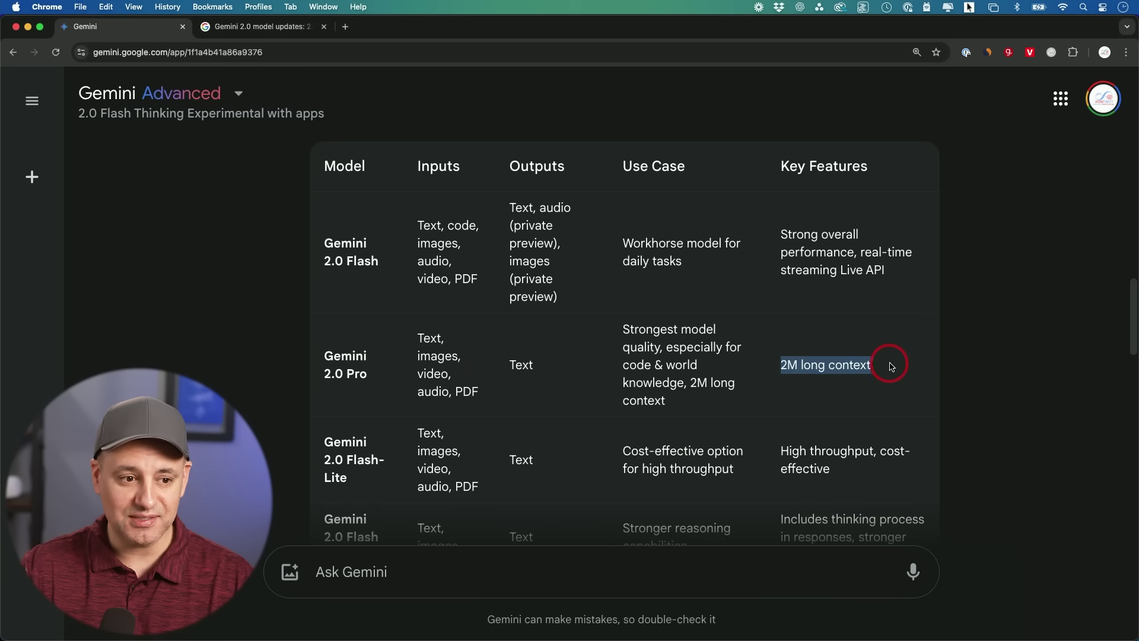
pyautogui.click(786, 378)
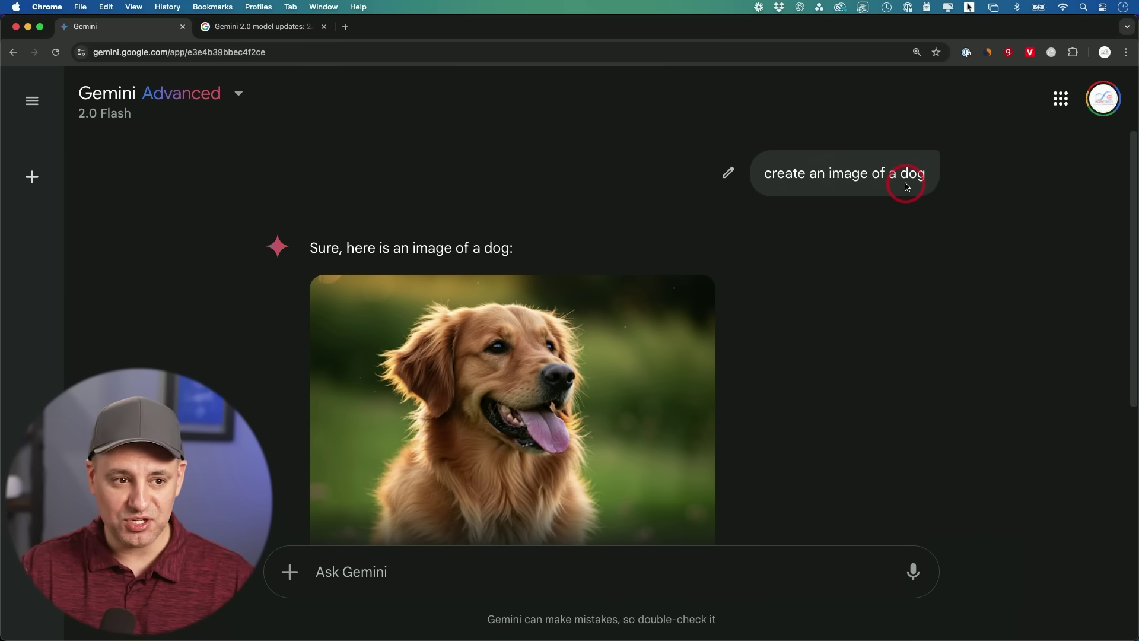
# - Scroll to the golden retriever image and check the model list without changing models
pyautogui.scroll(-2, 427, 471)
pyautogui.scroll(-1, 764, 360)
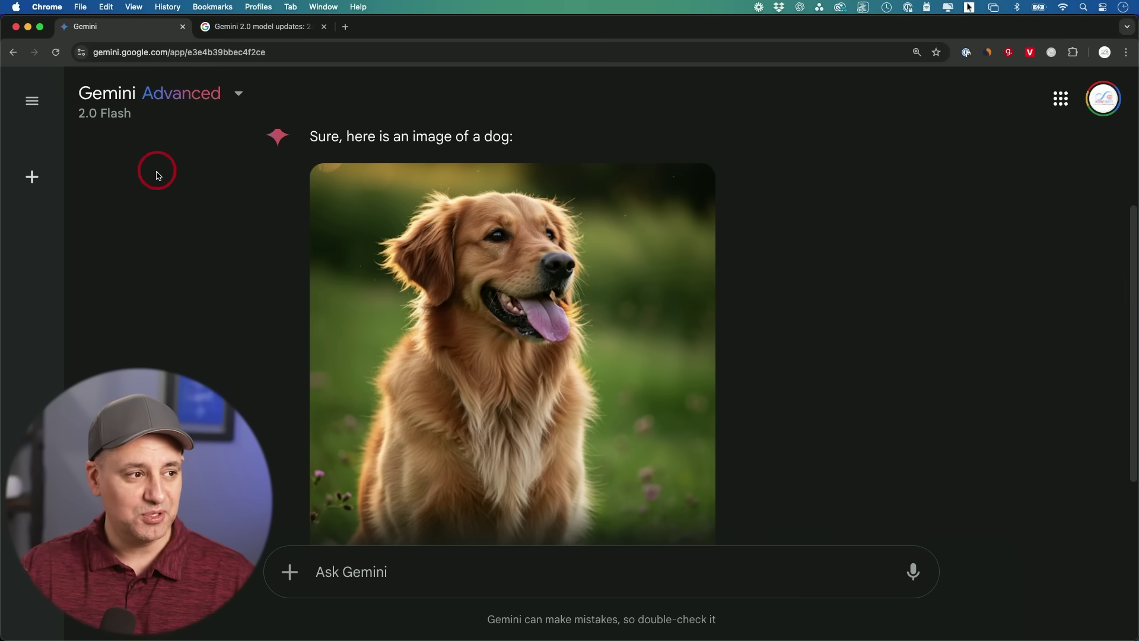
pyautogui.click(173, 114)
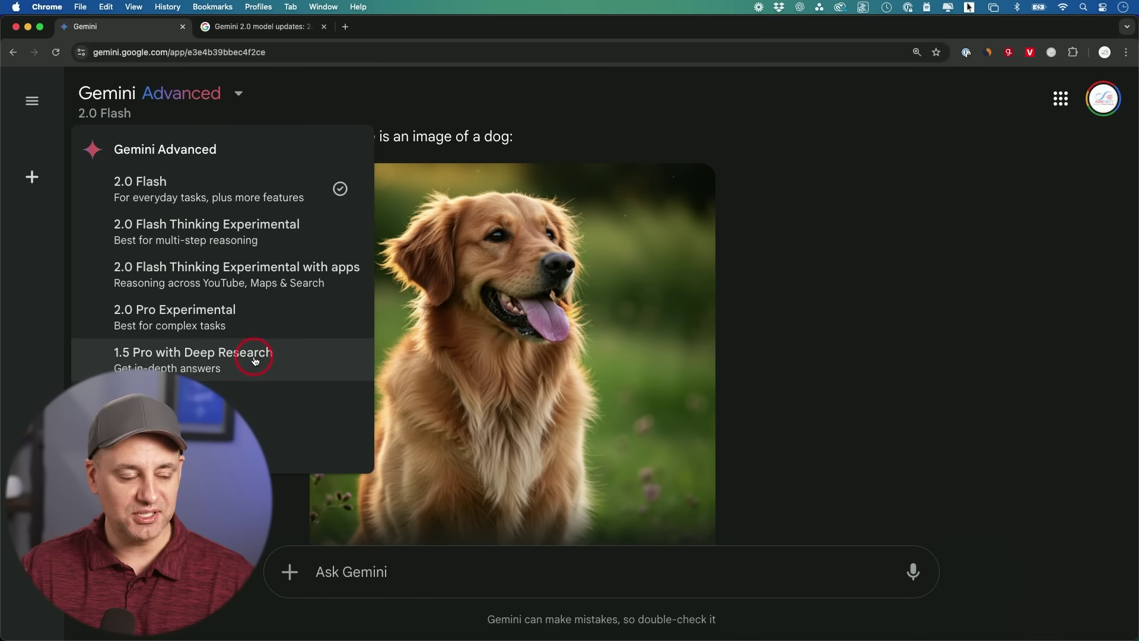
pyautogui.click(936, 271)
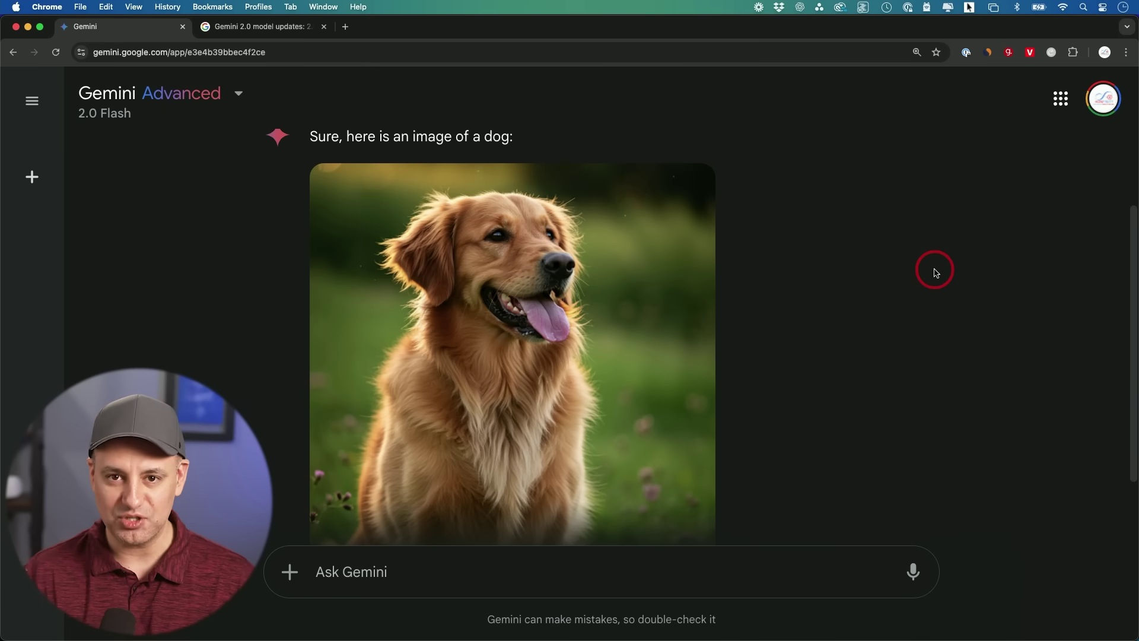